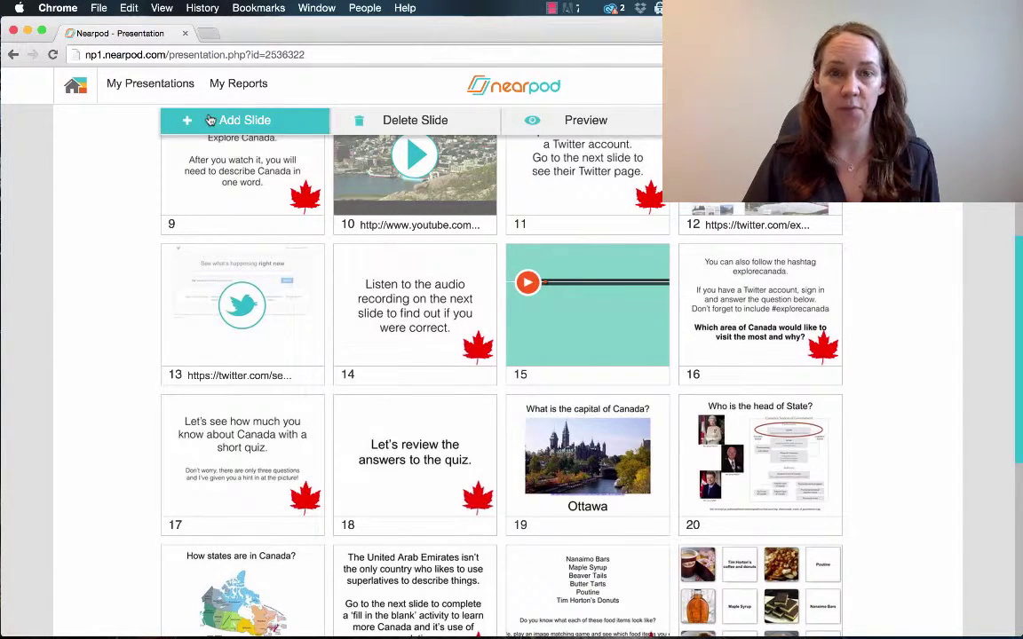
Step: Start adding a slide at the end of the presentation and show the available activity types
scroll(868, 406, "down", 4)
scroll(868, 405, "down", 2)
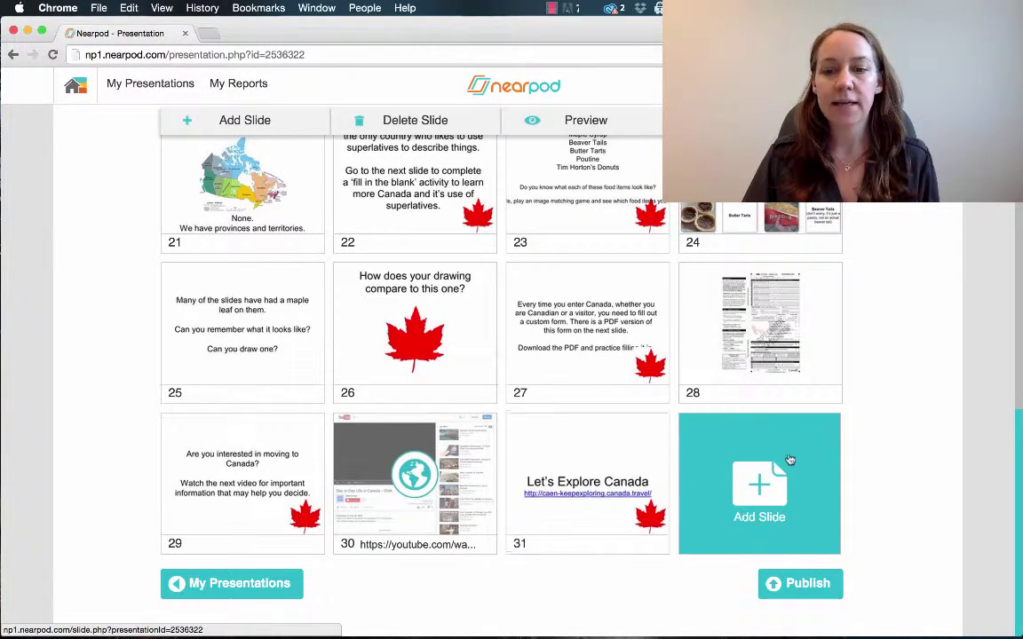
left_click(757, 499)
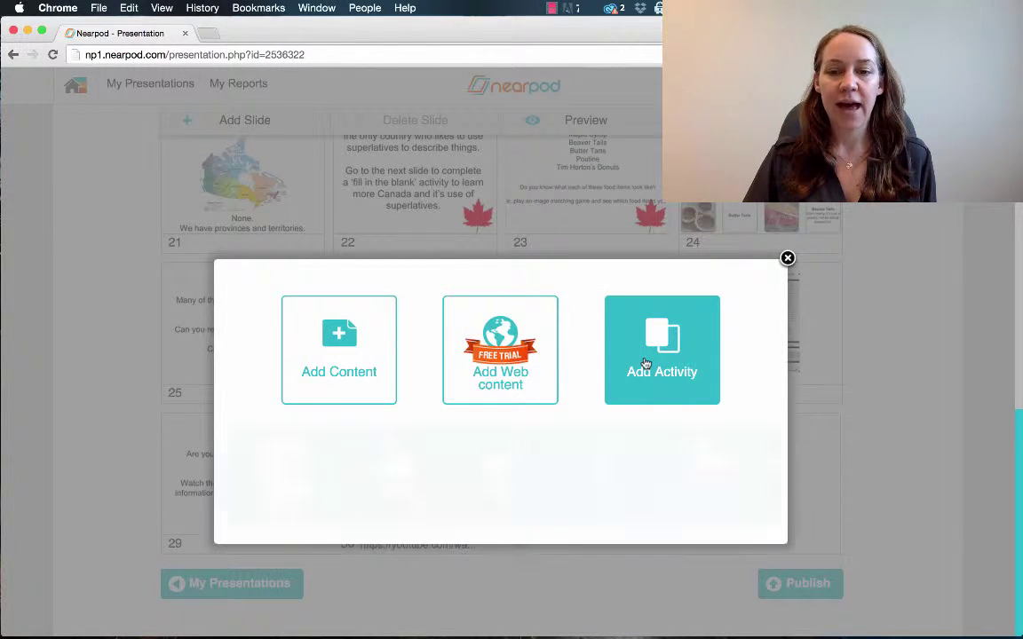
left_click(655, 366)
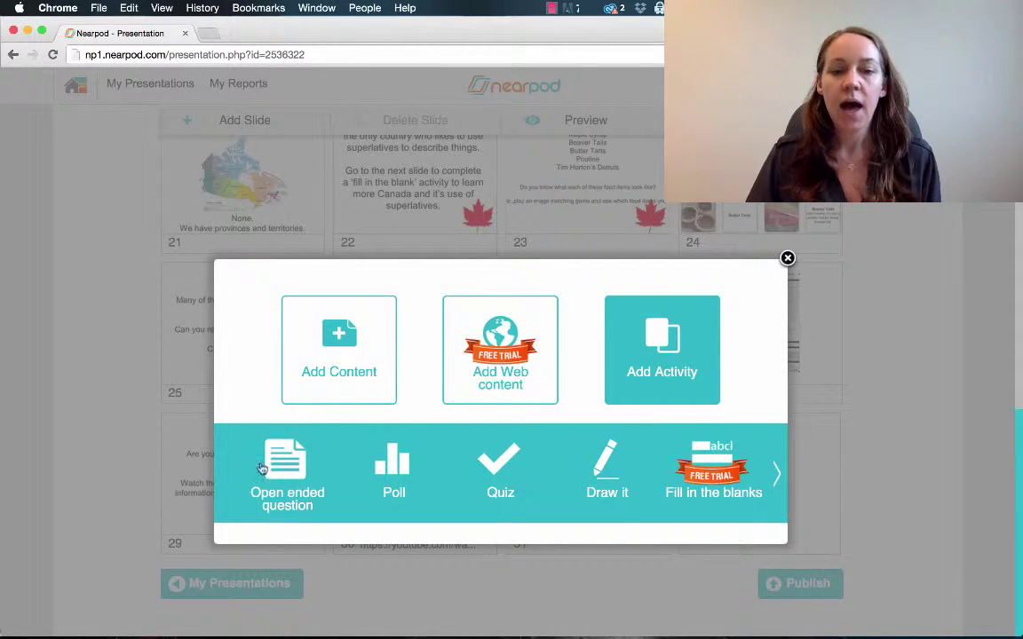
Step: Switch to the Nearpod Questions document in Pages to review the prepared quiz questions, and return to Nearpod in Chrome
mouse_move(856, 626)
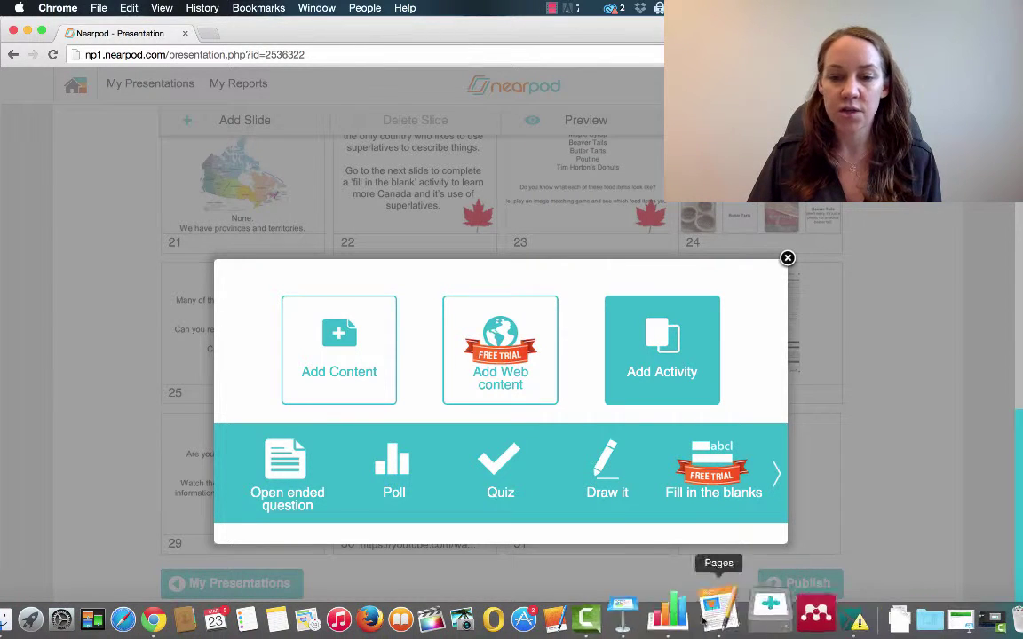
left_click(721, 619)
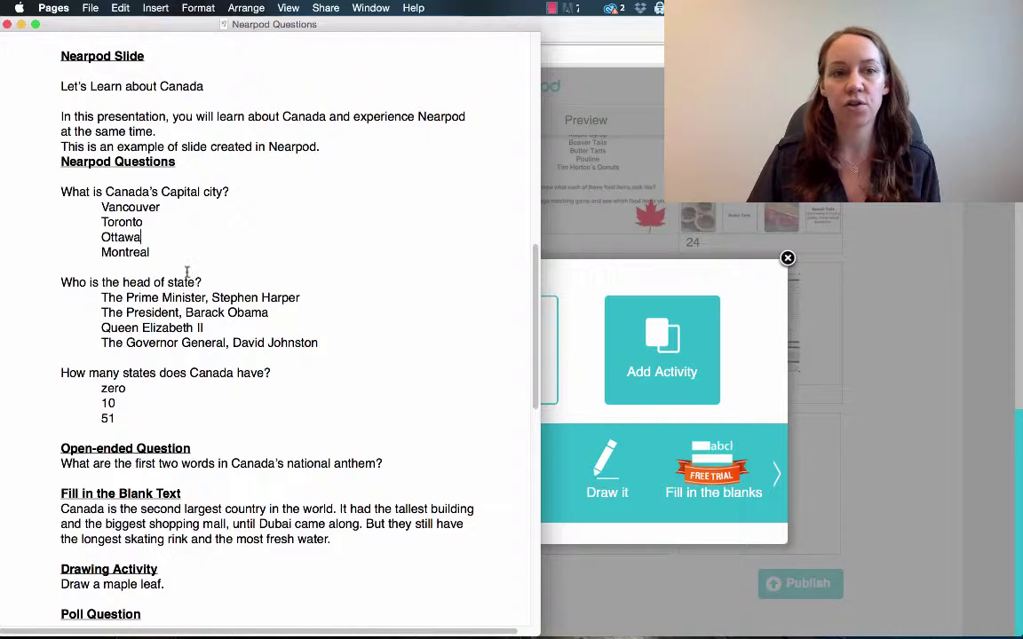
left_click(59, 191)
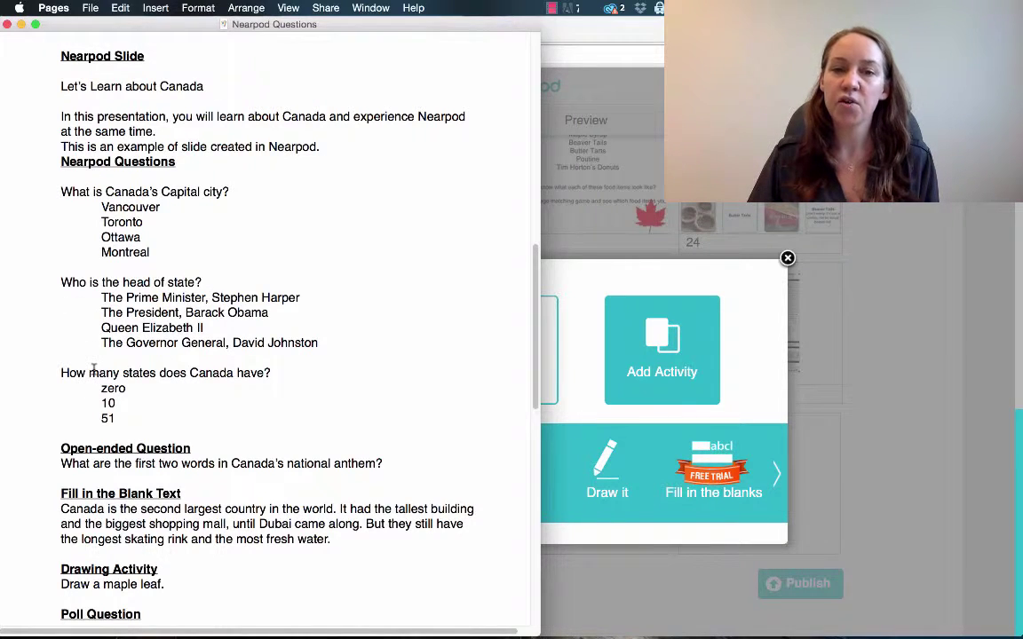
left_click(573, 282)
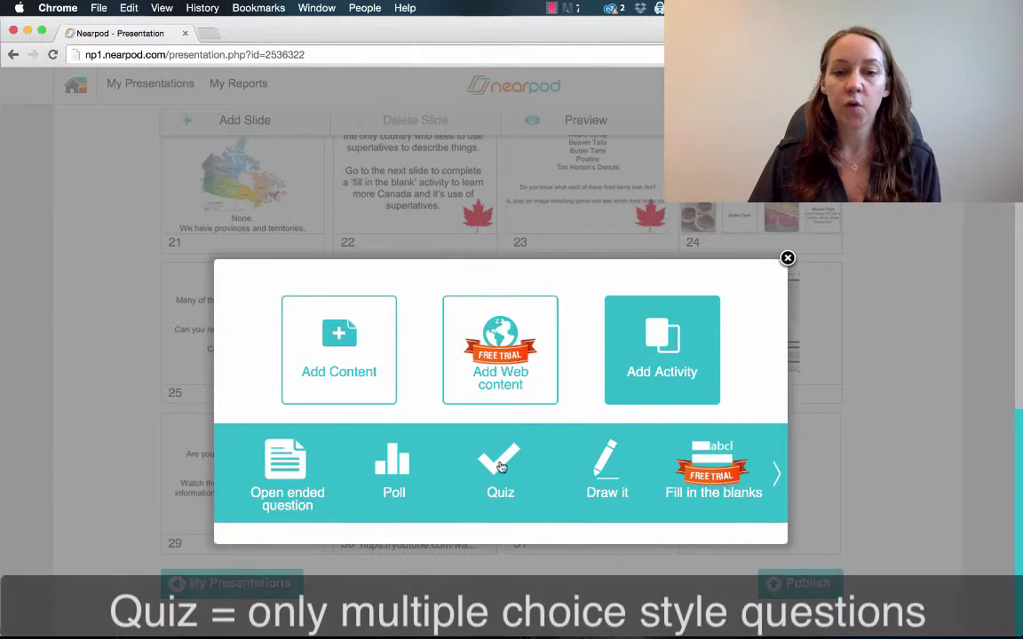
Step: Create a Quiz activity and title it Canada
left_click(501, 467)
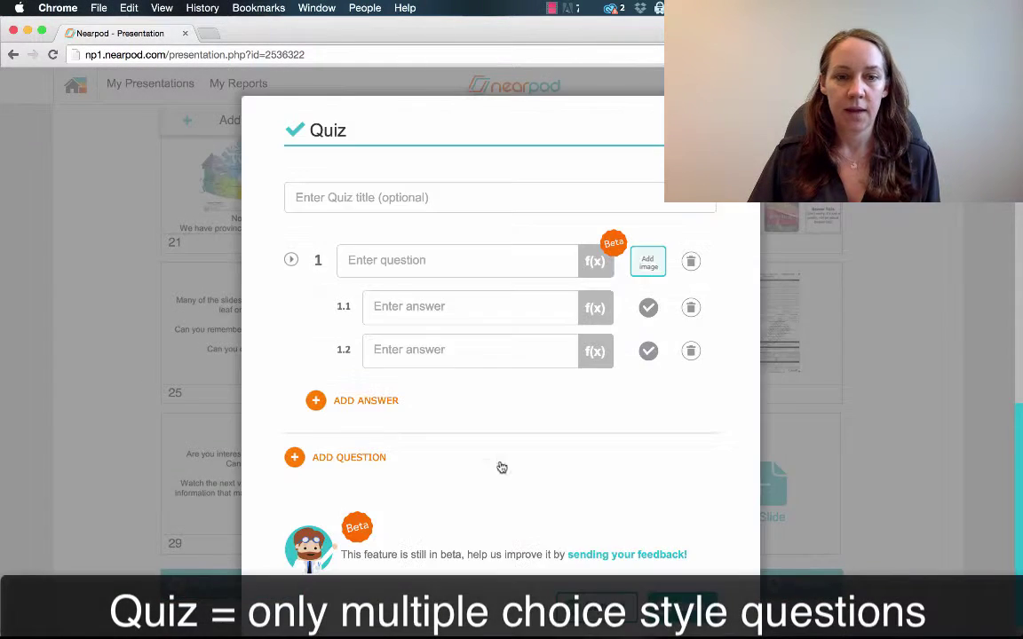
left_click(327, 198)
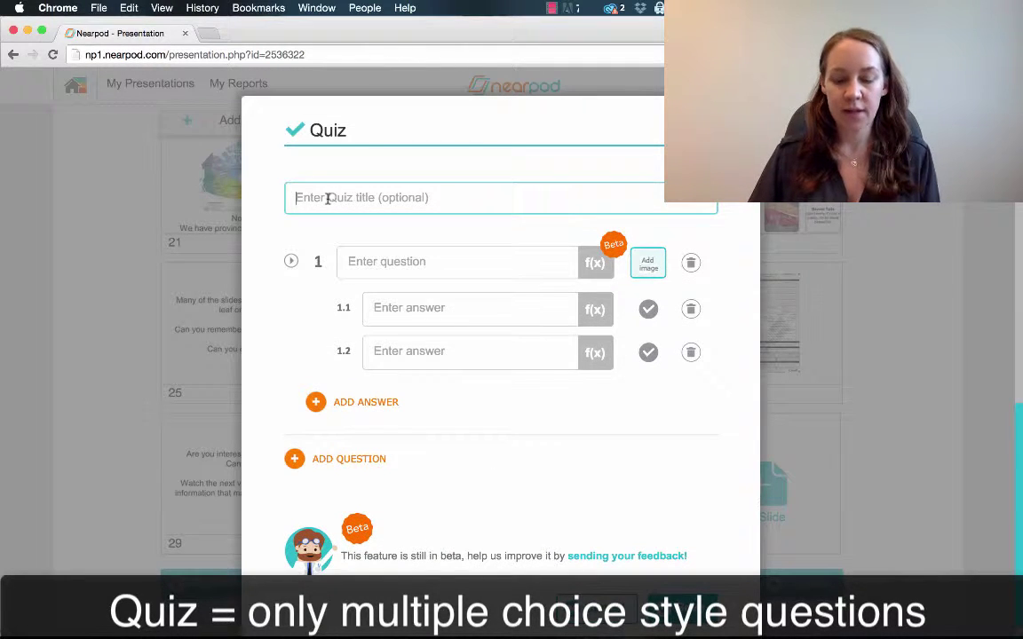
type("Canada")
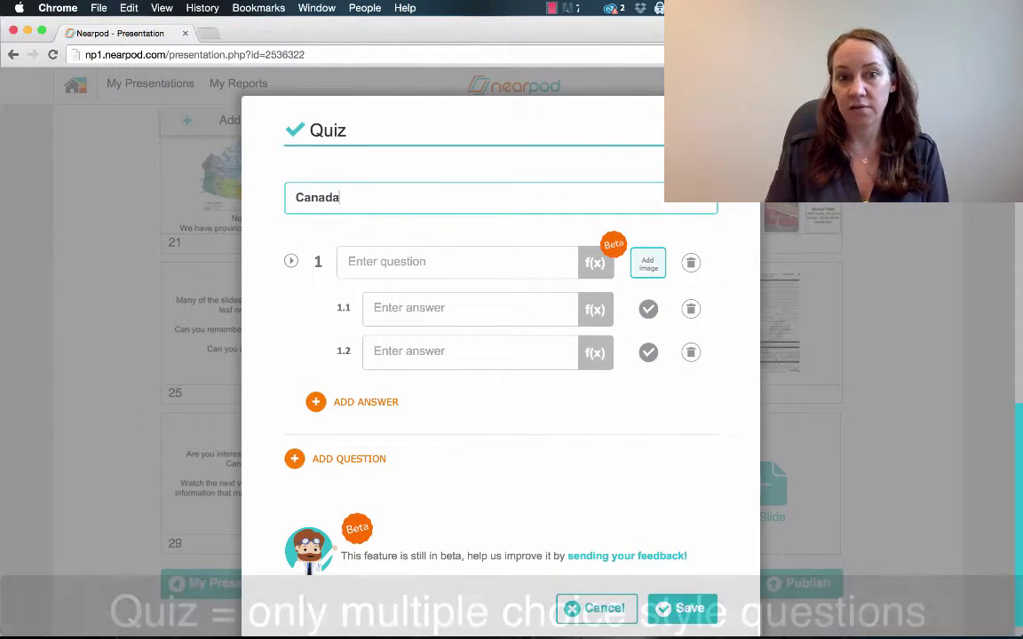
Step: Add two more answer fields to question 1 and view the math symbols available for the question text
left_click(417, 262)
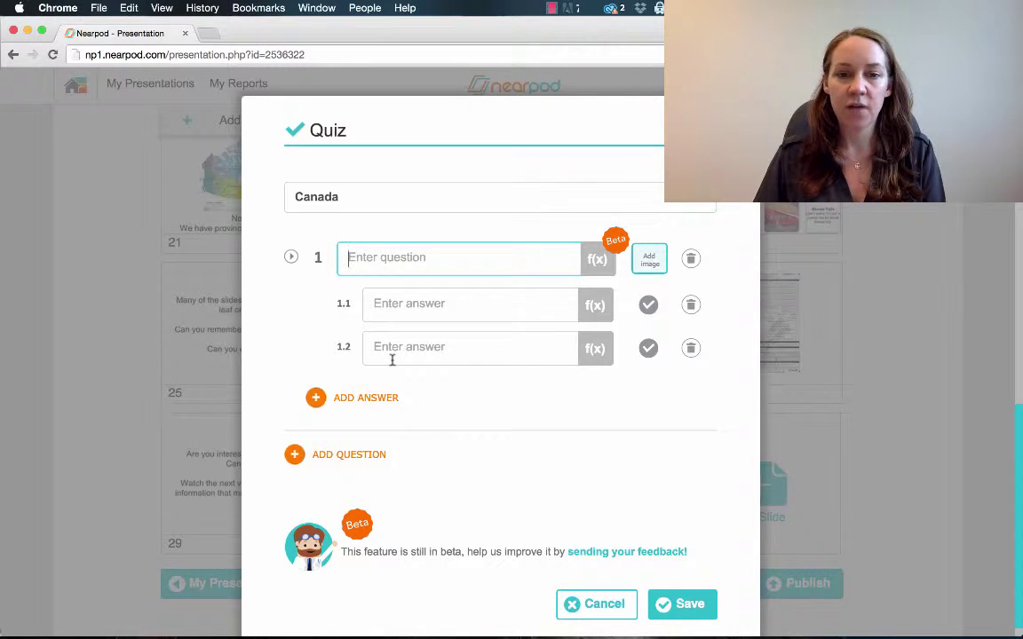
left_click(349, 399)
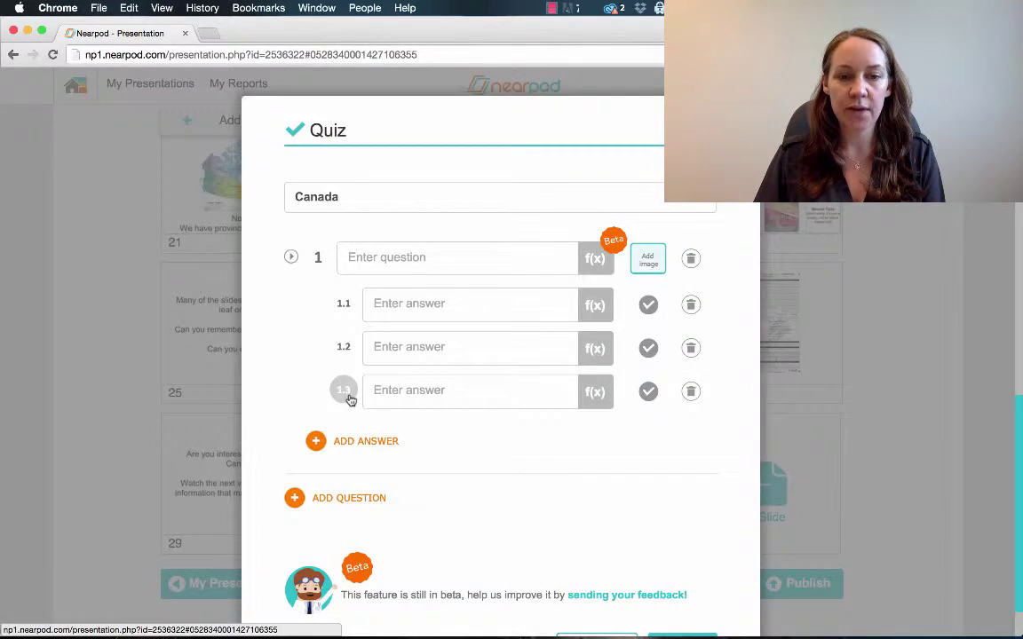
left_click(356, 442)
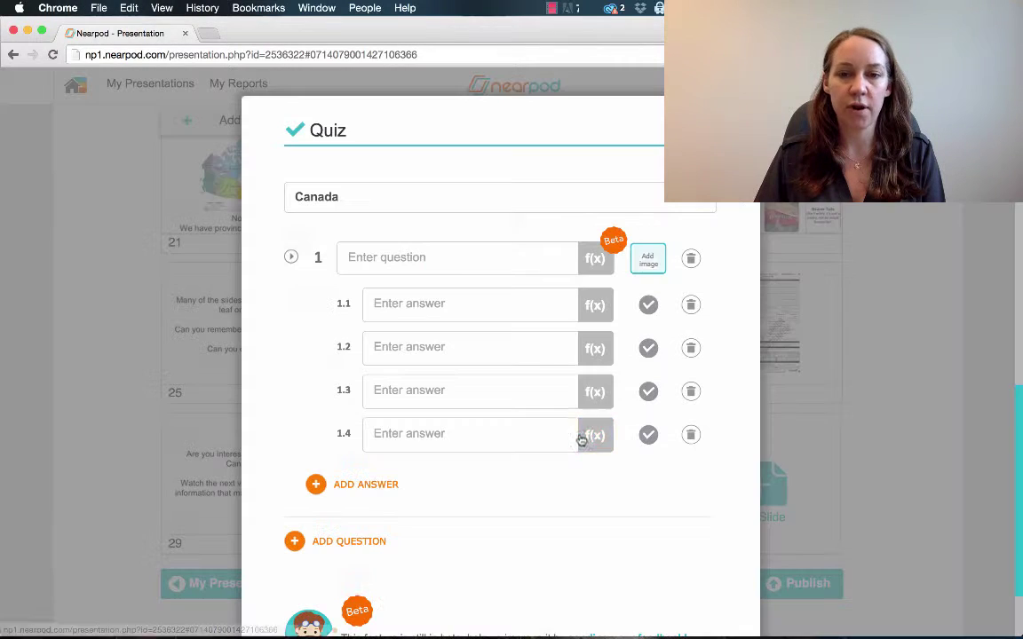
left_click(595, 259)
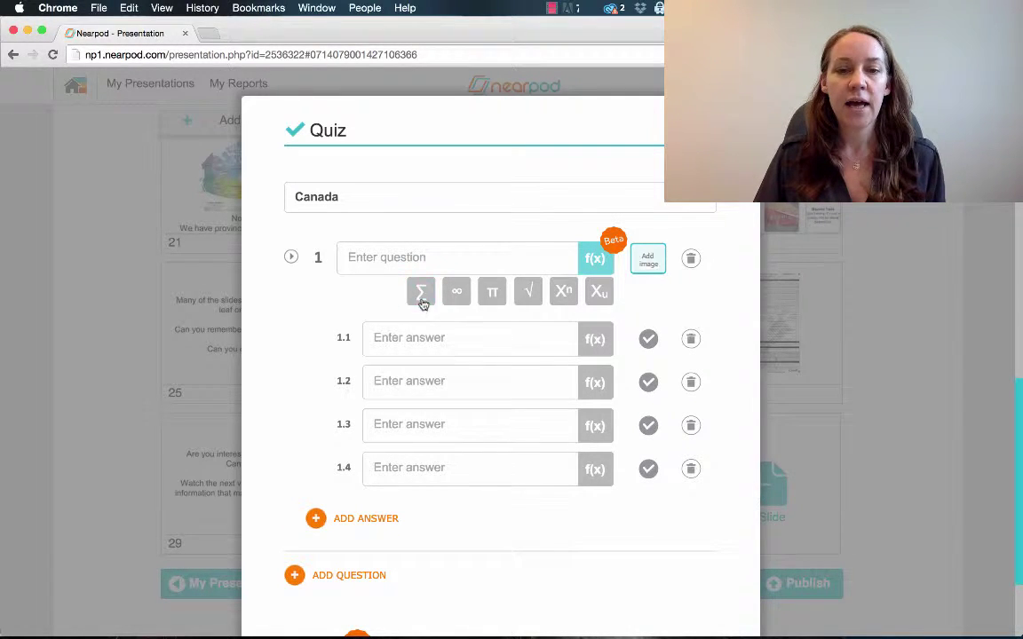
left_click(595, 258)
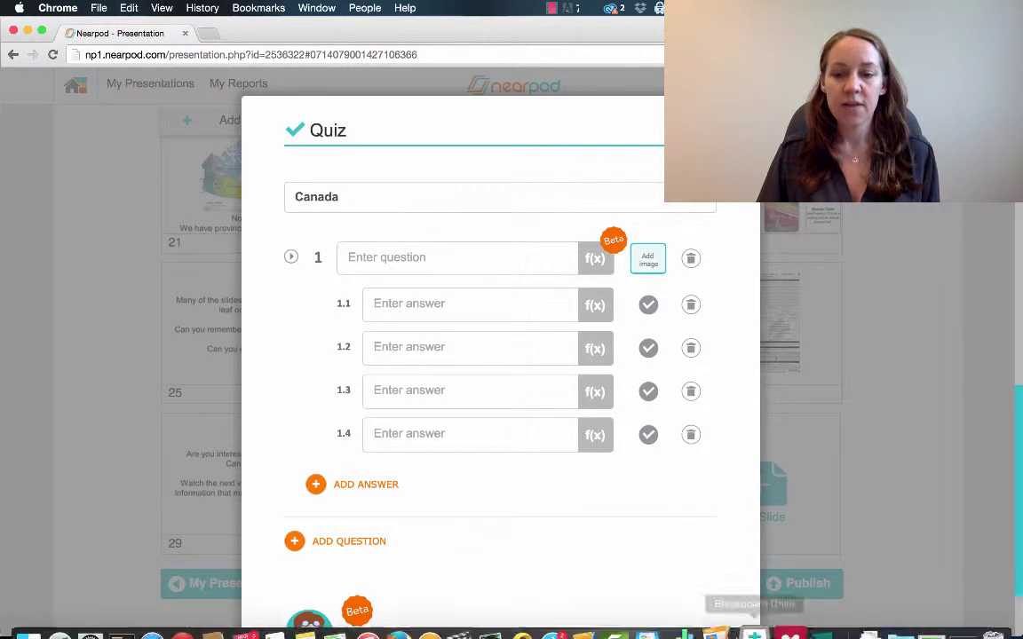
Step: Copy "What is Canada's Capital city?" from the Pages document into question 1 and enter Vancouver as its first answer
left_click(721, 617)
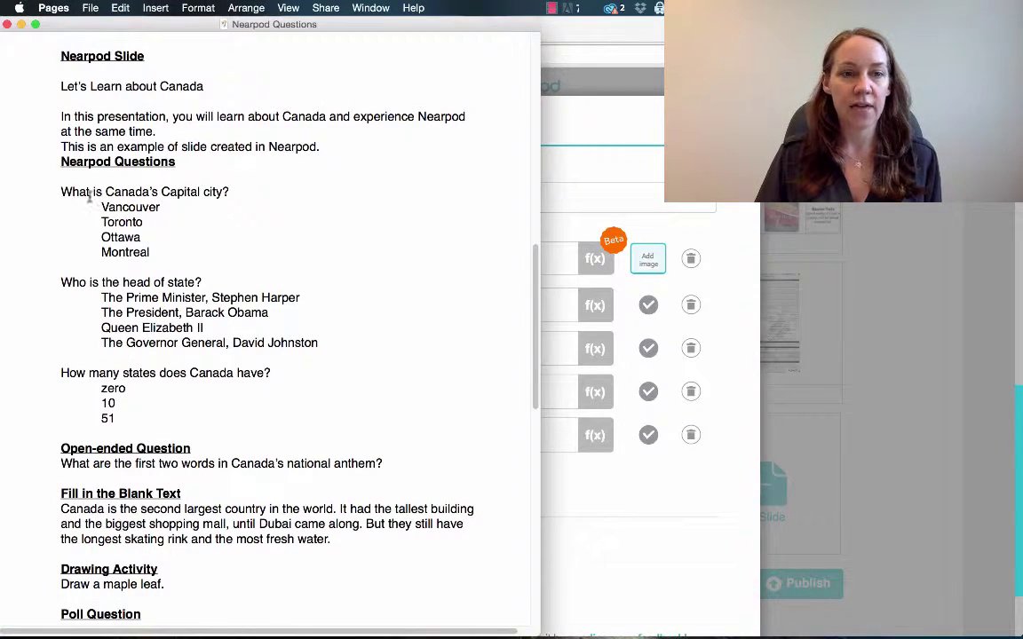
left_click_drag(60, 192, 232, 192)
key("super+c")
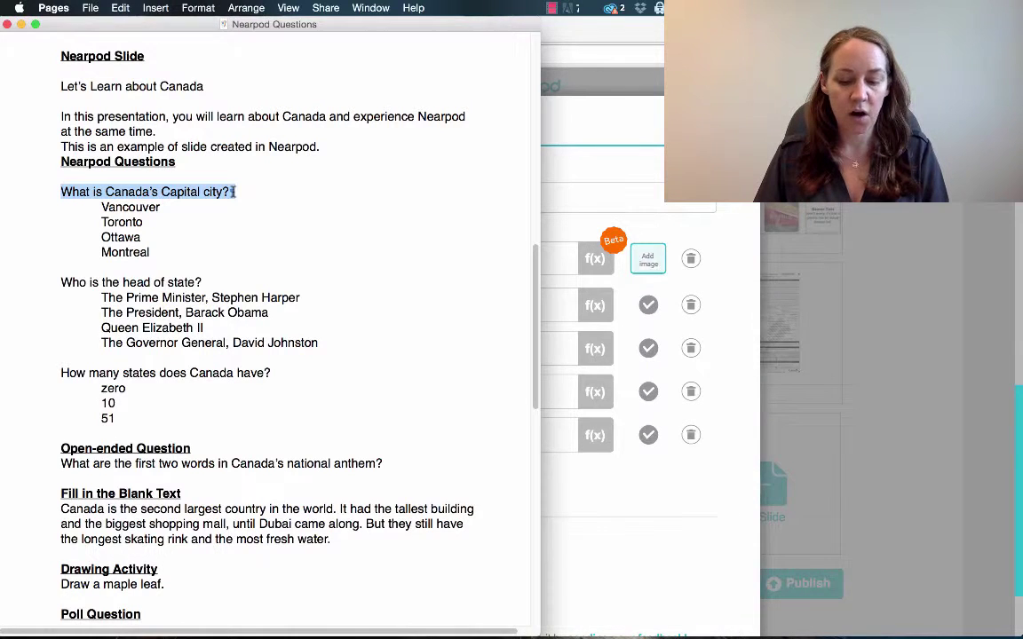
left_click(559, 208)
left_click(394, 258)
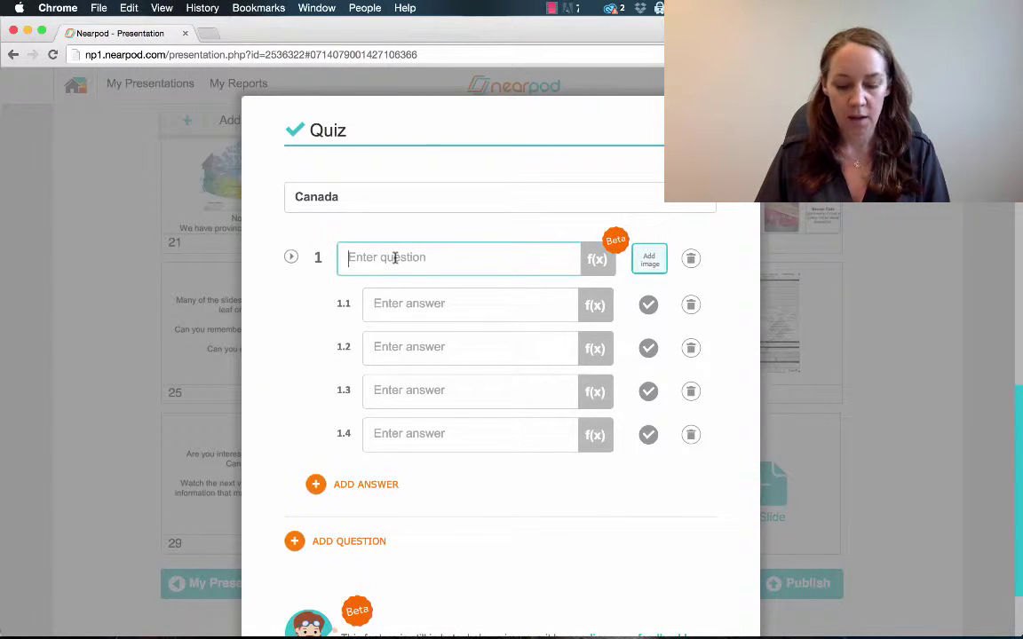
key("super+v")
left_click(400, 307)
type("Va")
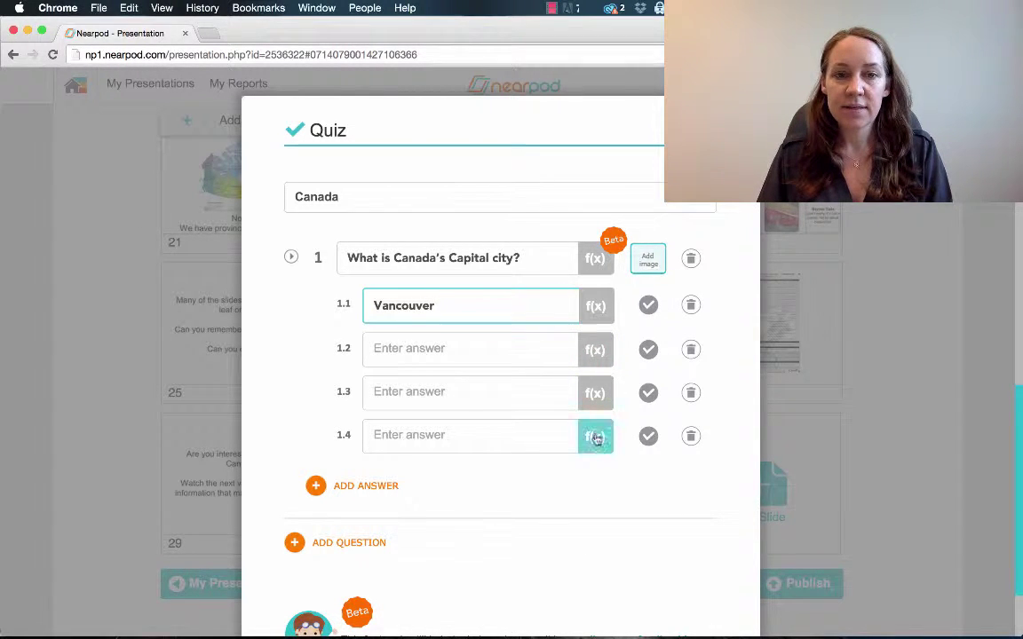
Step: Search Google Images for "ottawa", attach a flag-and-parliament picture to question 1, and place the cursor in the second answer field
left_click(648, 263)
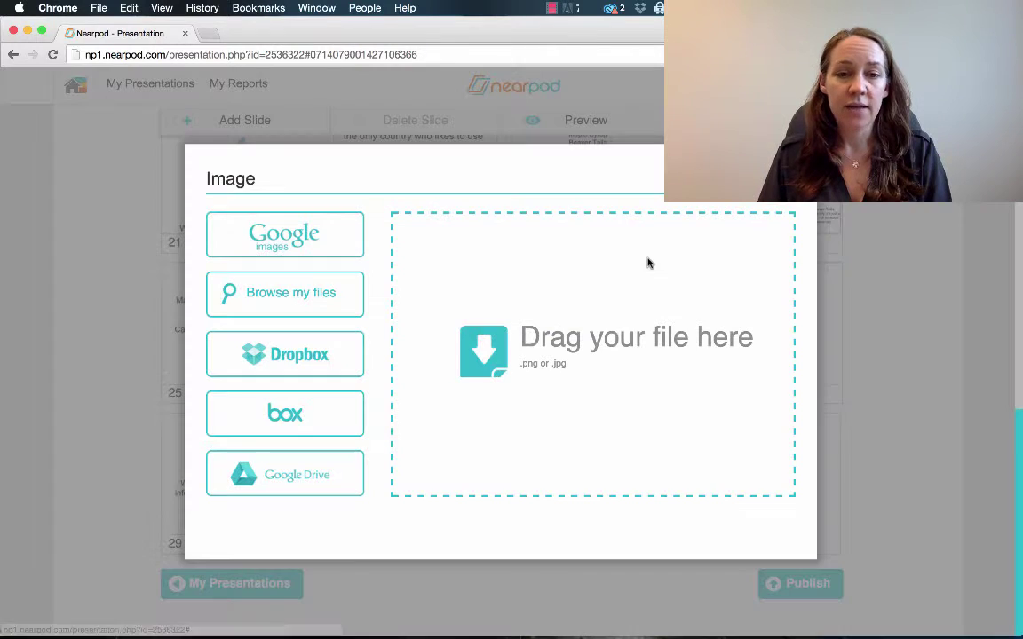
left_click(296, 237)
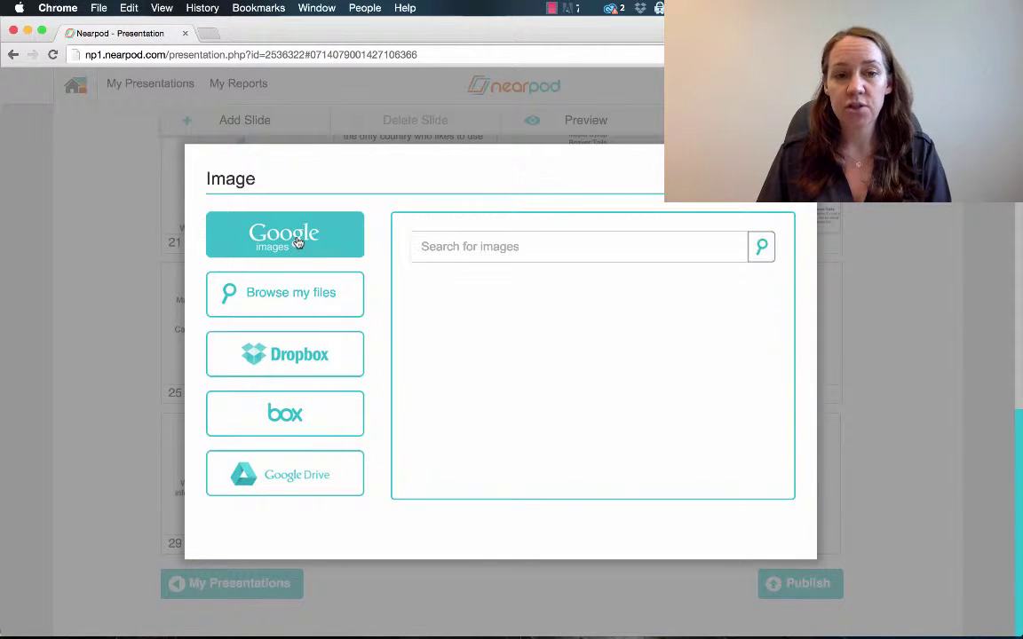
left_click(490, 246)
type("ottawa")
key("Return")
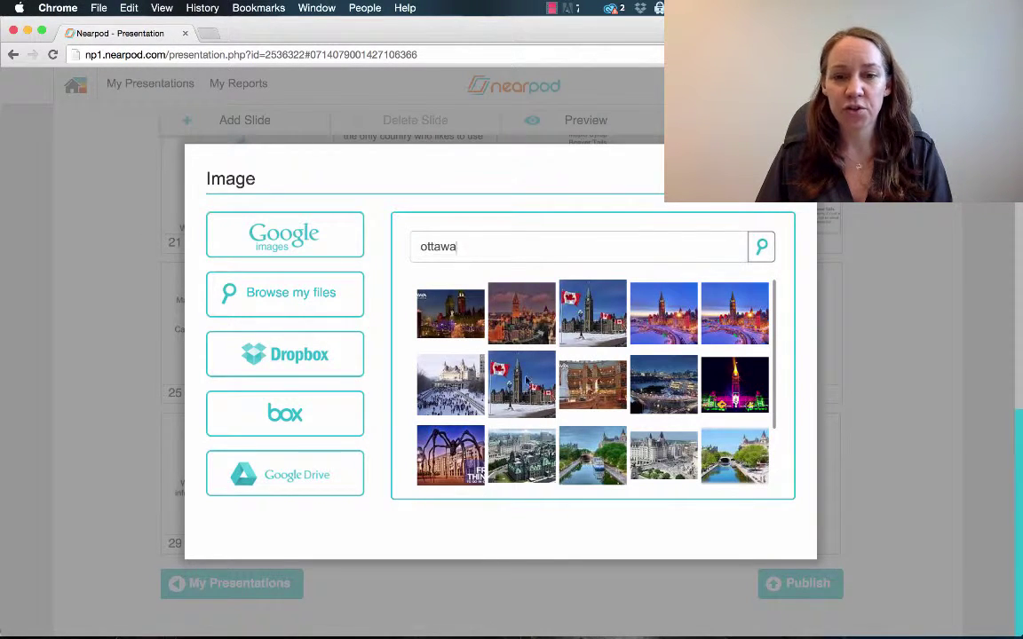
left_click(526, 380)
left_click(741, 533)
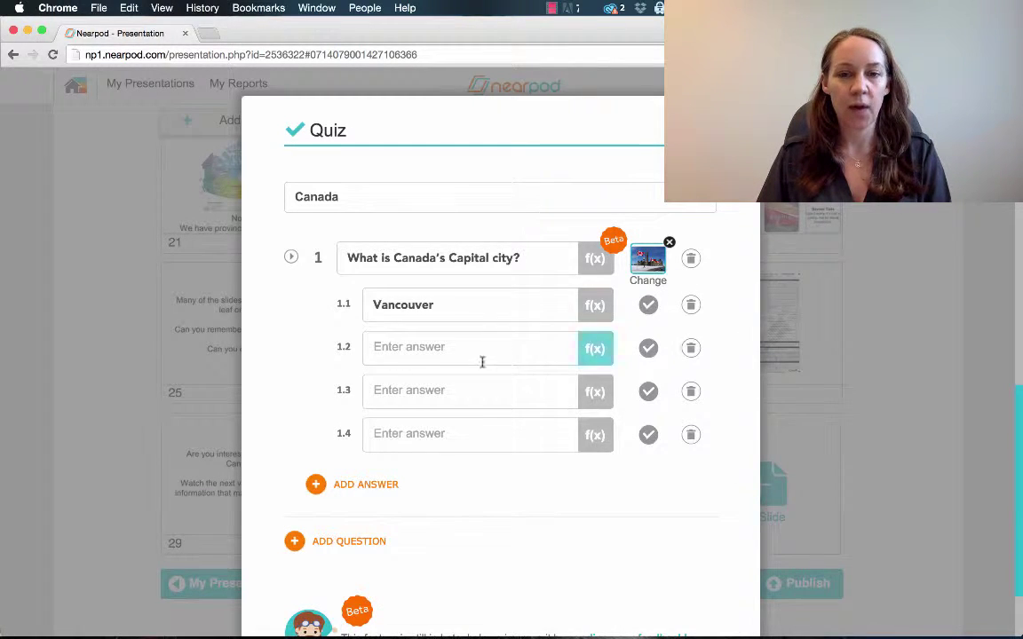
left_click(397, 345)
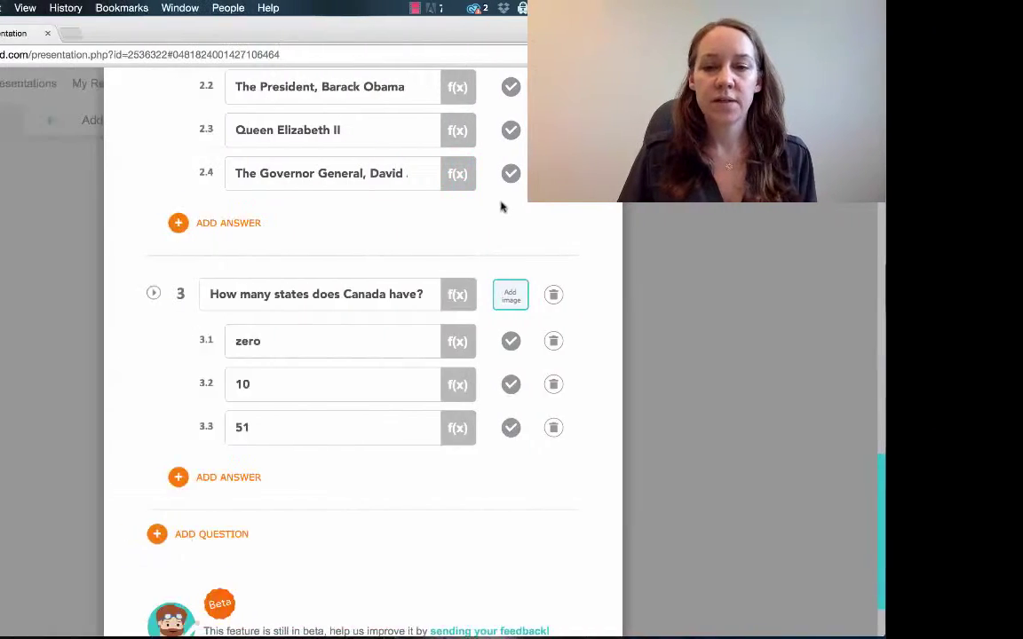
Step: Mark Queen Elizabeth II as the correct answer to the head of state question and zero as correct for the number of states
scroll(693, 212, "up", 5)
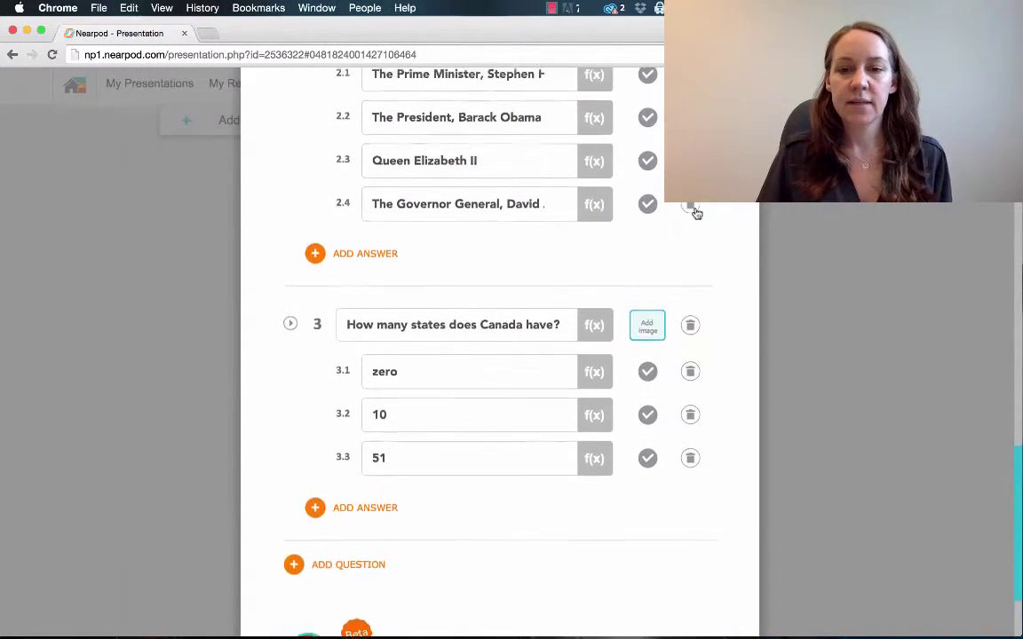
scroll(697, 209, "up", 5)
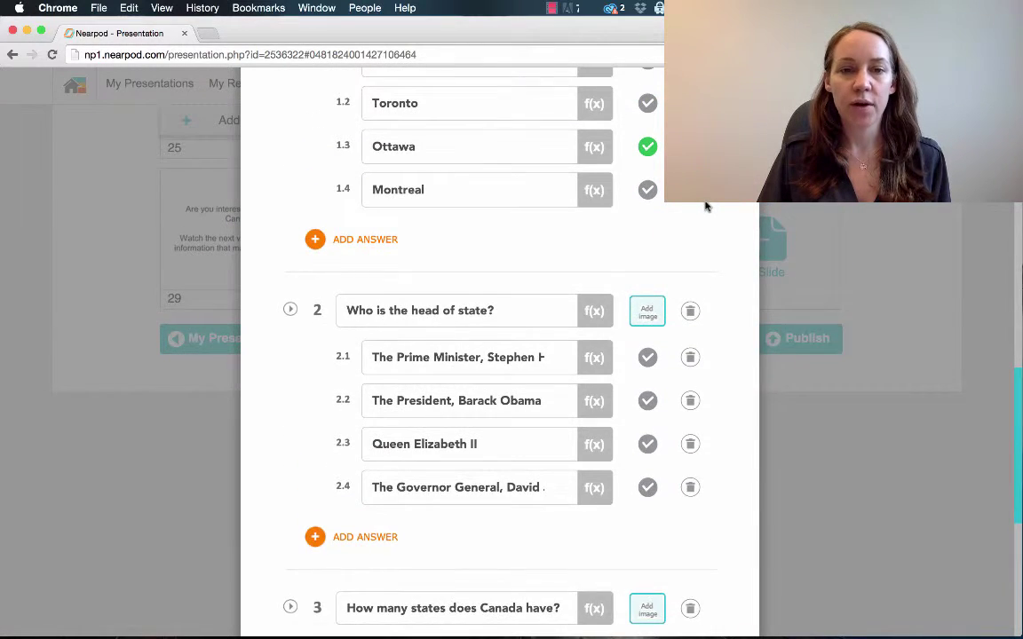
scroll(711, 203, "up", 1)
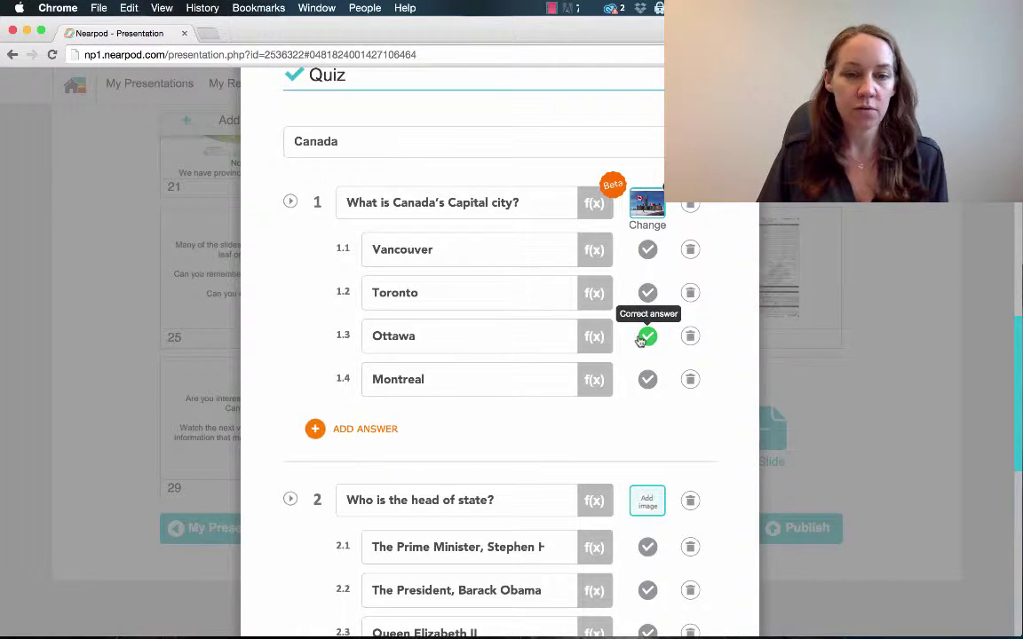
scroll(716, 379, "down", 5)
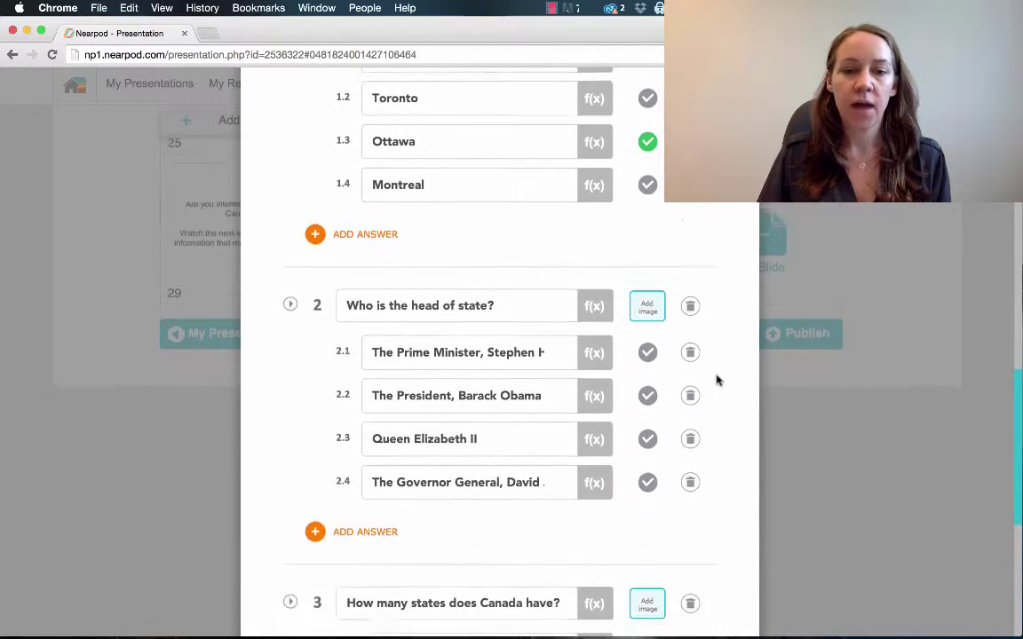
scroll(716, 379, "down", 1)
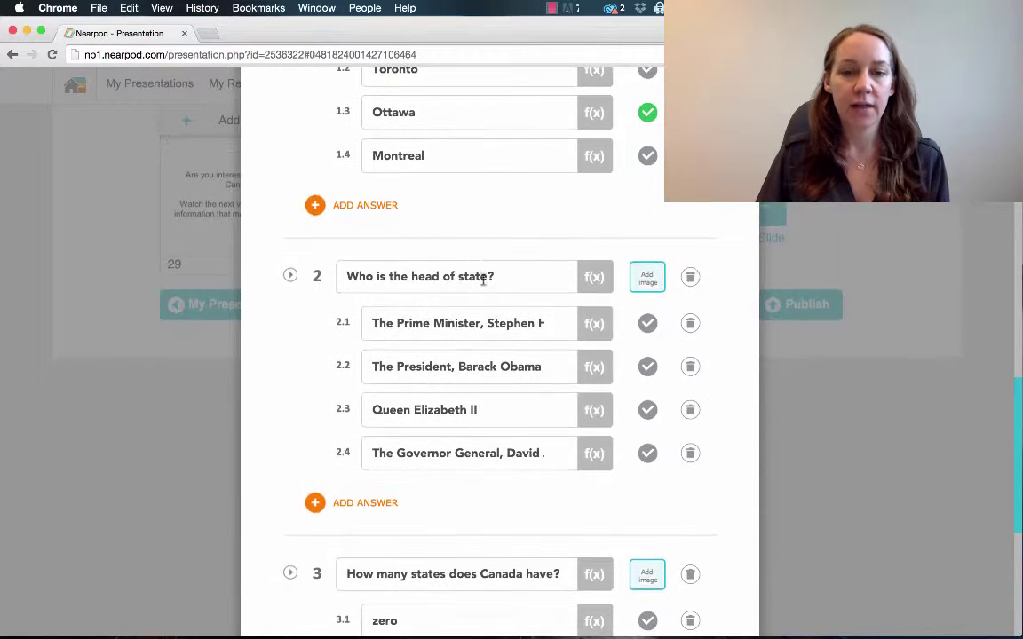
left_click(647, 410)
scroll(733, 371, "down", 3)
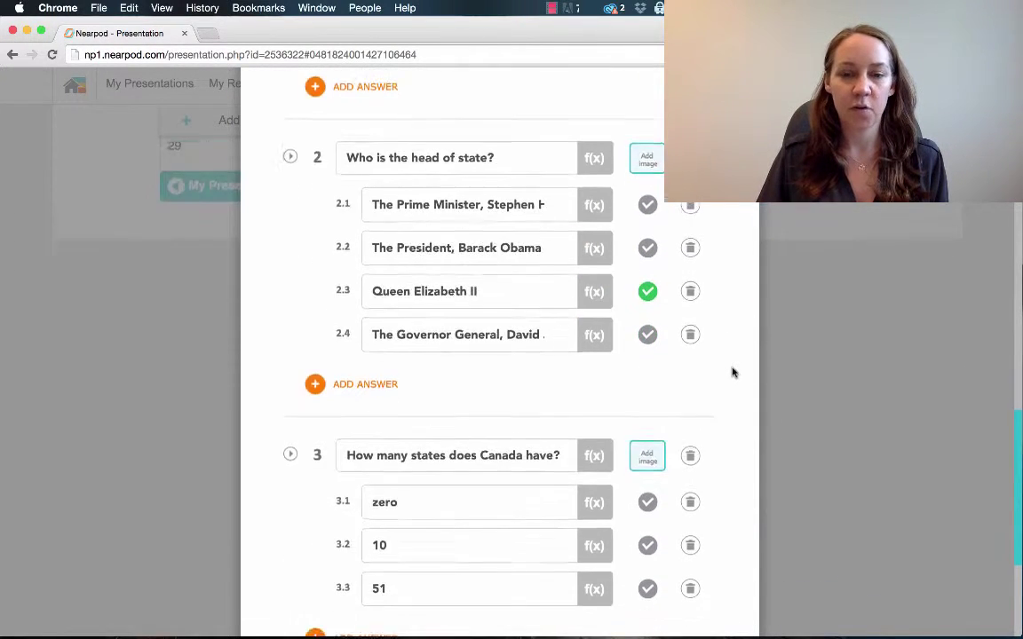
scroll(729, 361, "down", 3)
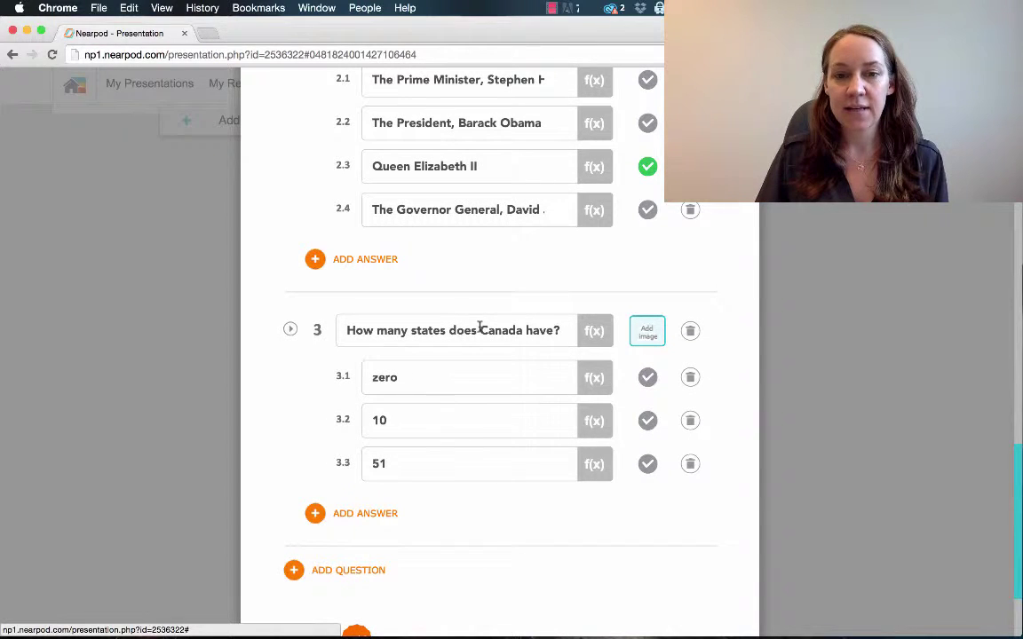
left_click(647, 377)
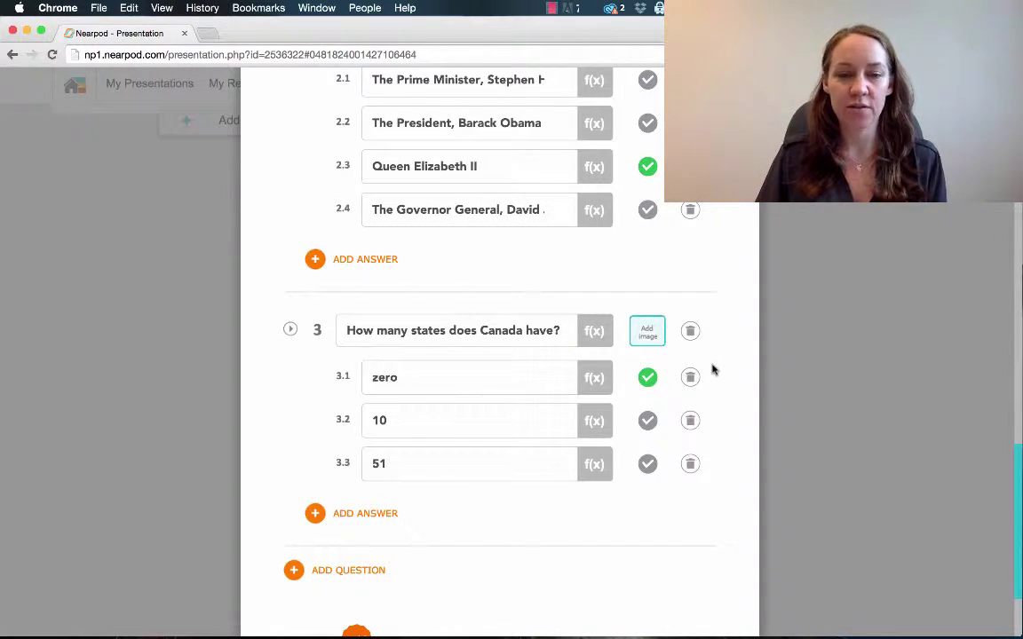
Step: Save the completed Canada quiz to the presentation
scroll(713, 370, "down", 2)
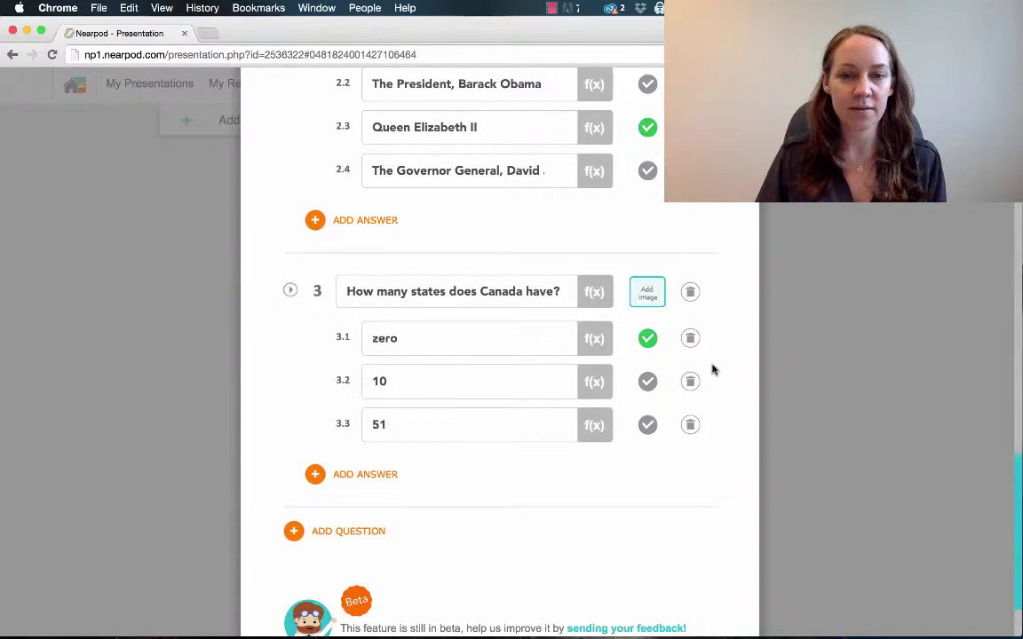
scroll(713, 369, "down", 3)
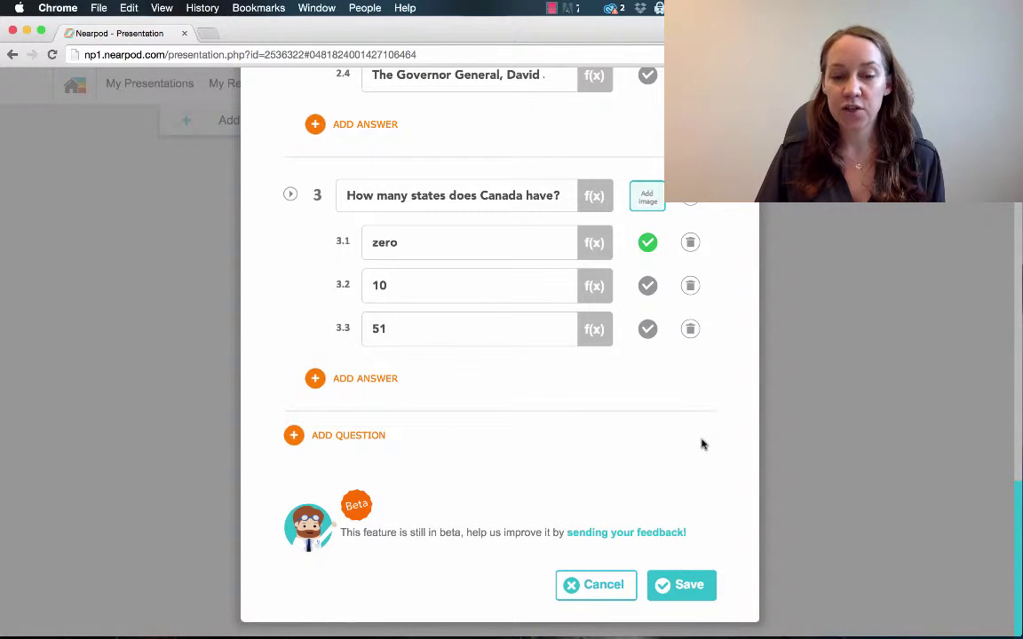
left_click(695, 595)
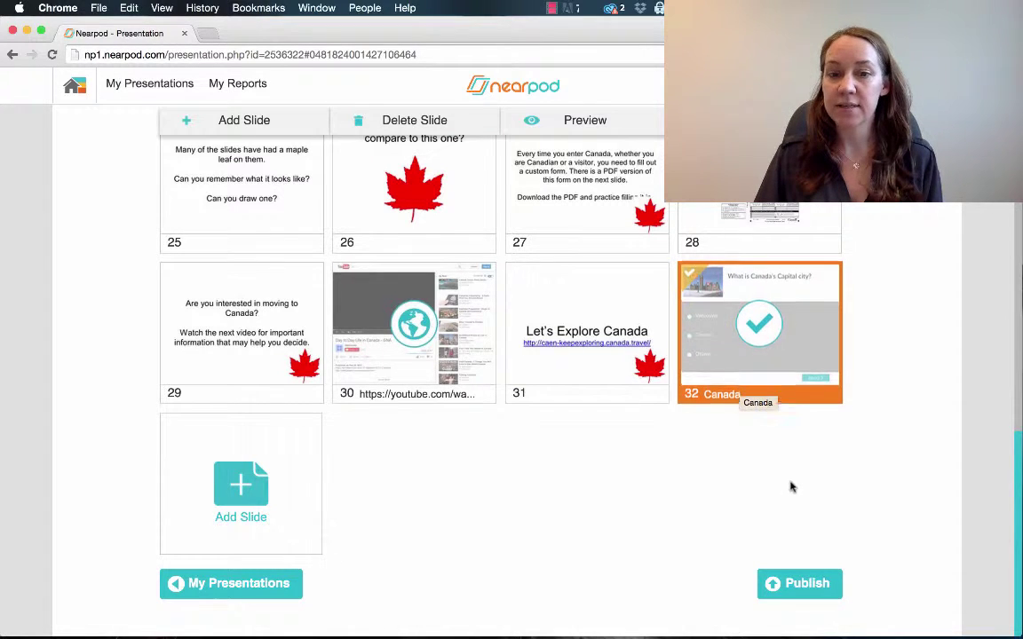
Step: Add an open ended question activity asking "What are the first two words in Canada's national anthem?"
mouse_move(759, 319)
left_mouse_down()
mouse_move(699, 226)
mouse_move(755, 329)
left_mouse_up()
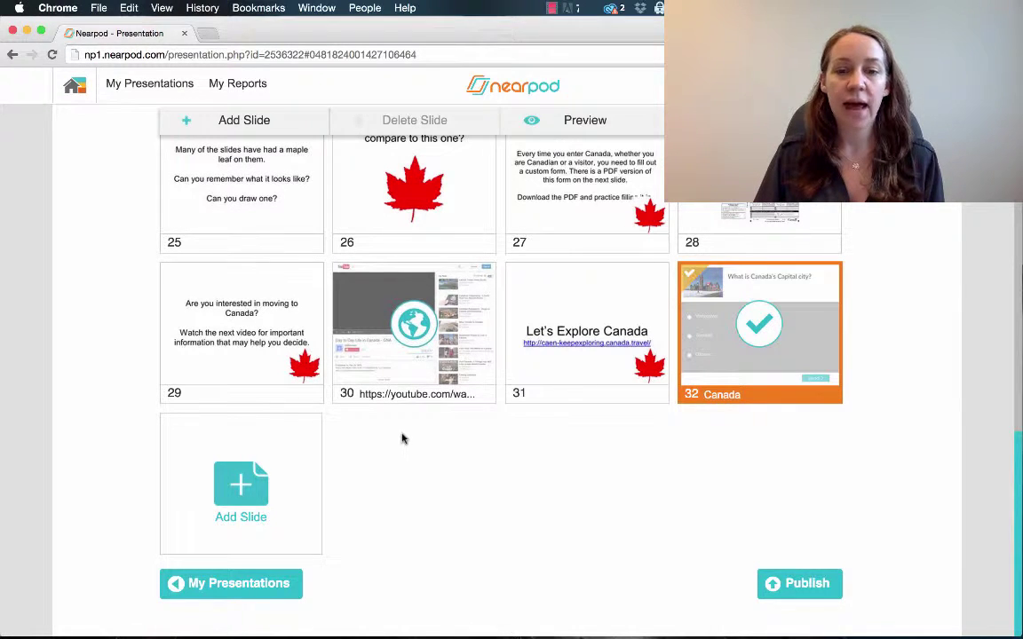
left_click(247, 125)
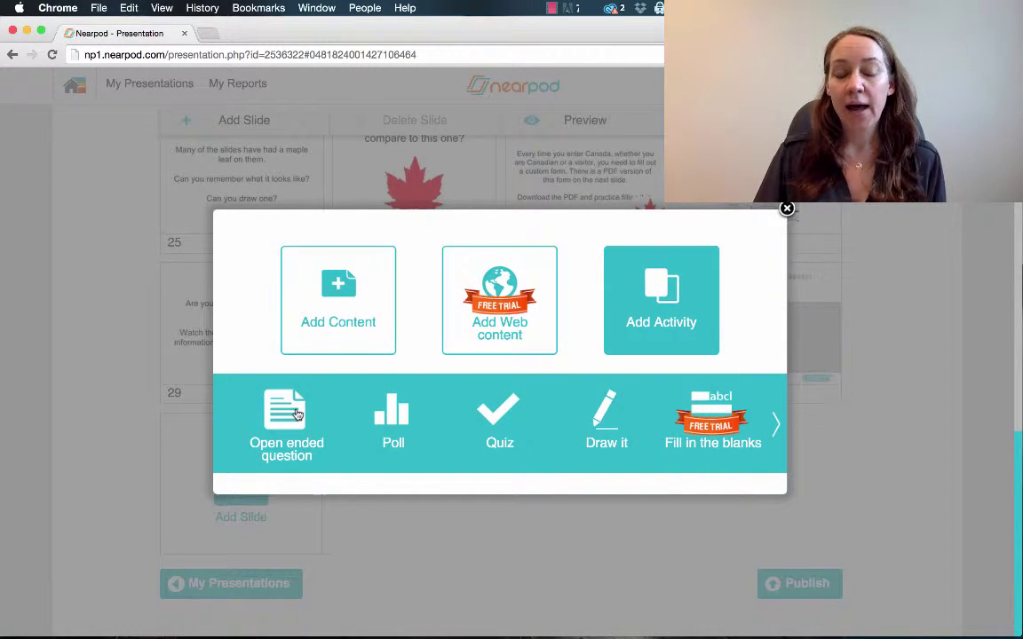
left_click(297, 415)
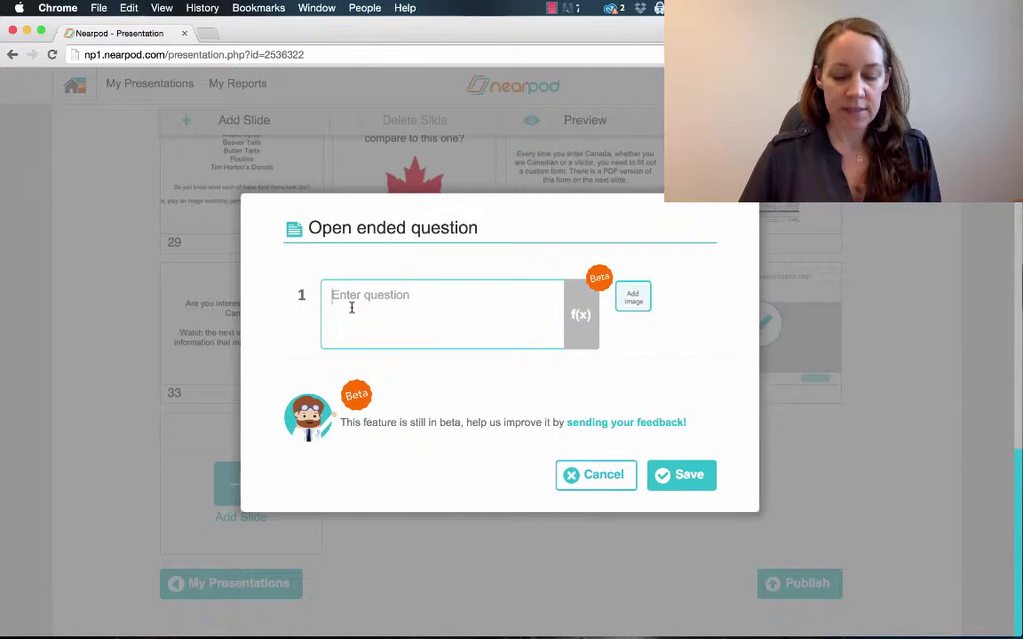
type("What are the first two words in Canada's national anthem?")
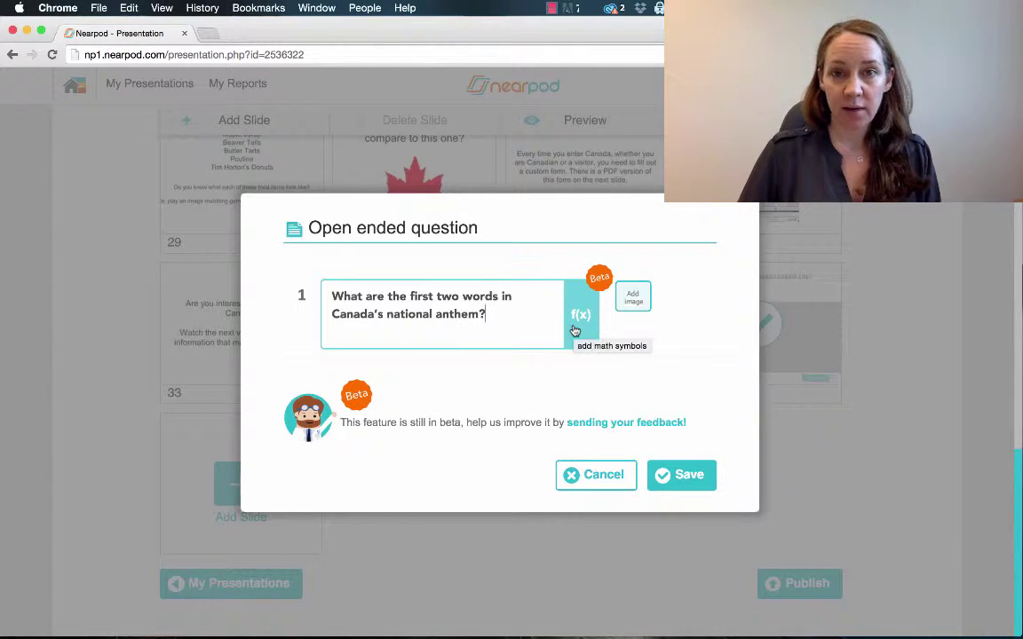
Step: Search Google Images for "canada flag", attach a Canadian flag picture to the anthem question, and save the activity
left_click(633, 300)
left_click(311, 255)
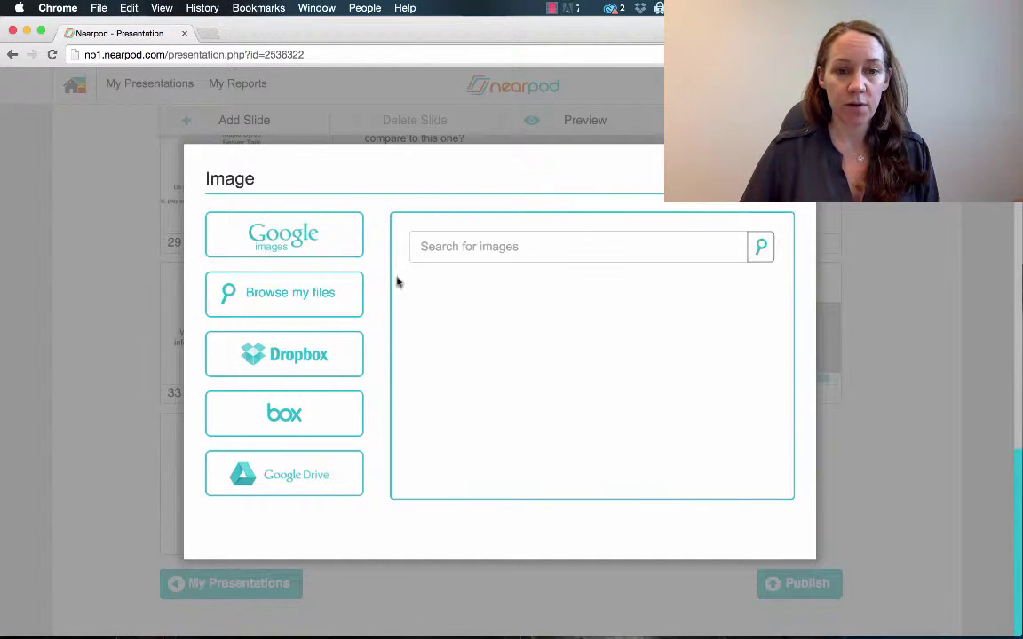
type("canada flag")
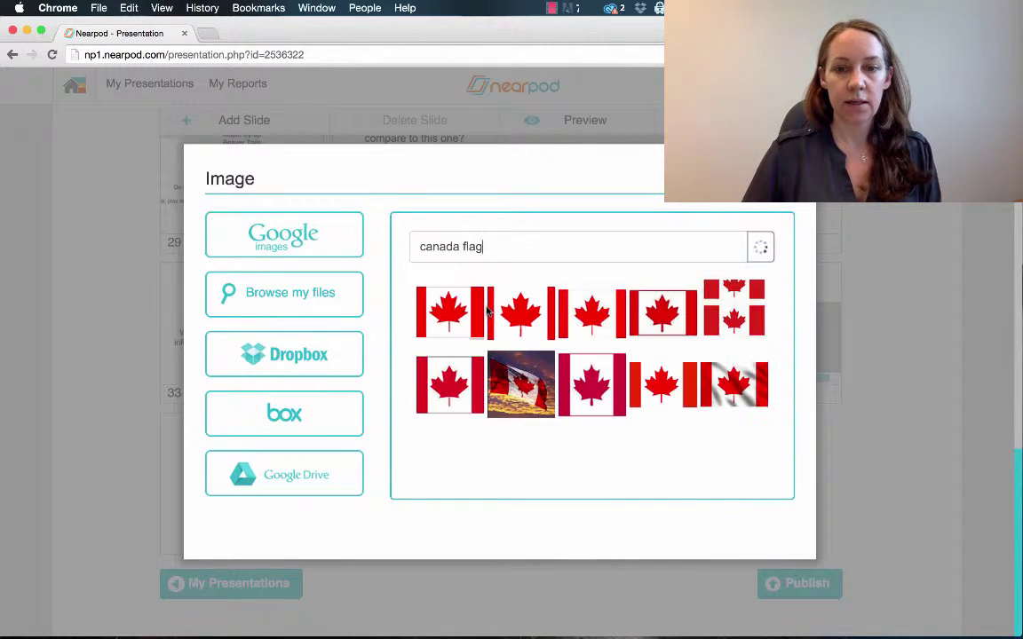
left_click(450, 313)
left_click(778, 534)
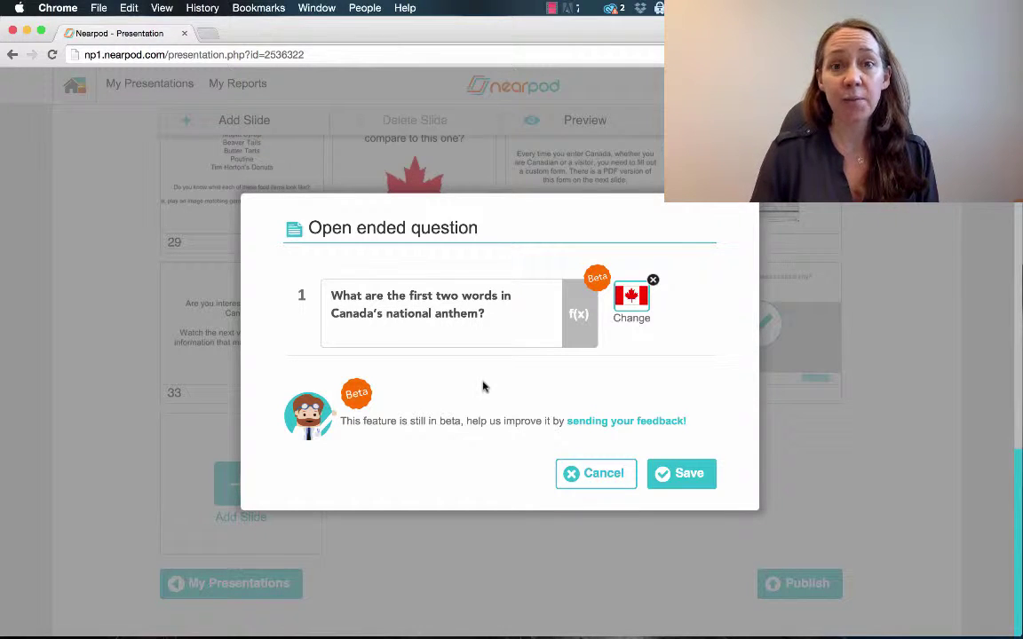
left_click(689, 476)
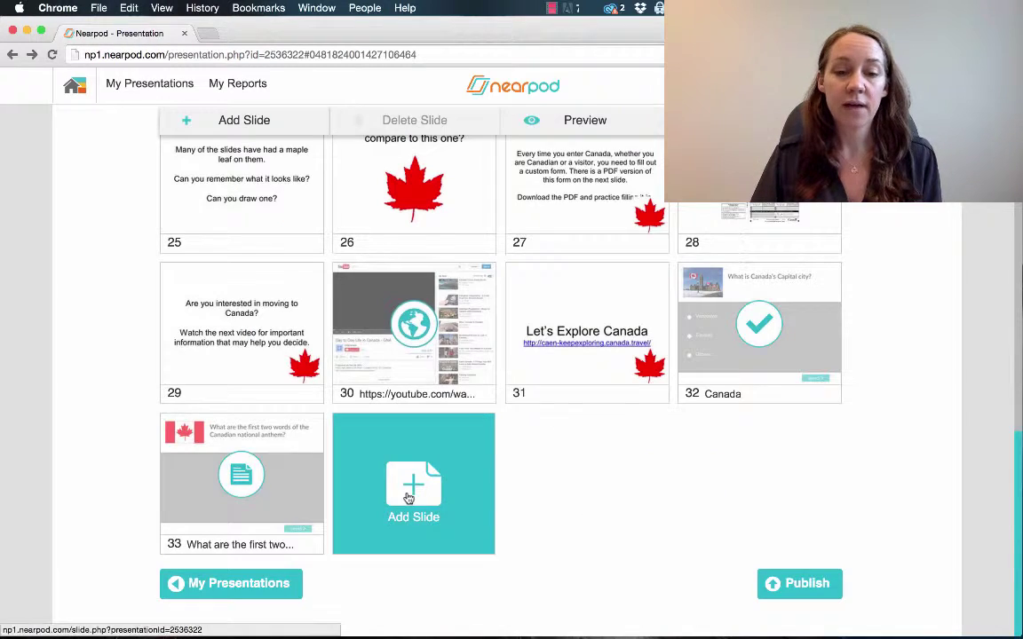
Step: Add a poll activity with the question "Would you like to visit Canada?"
left_click(409, 498)
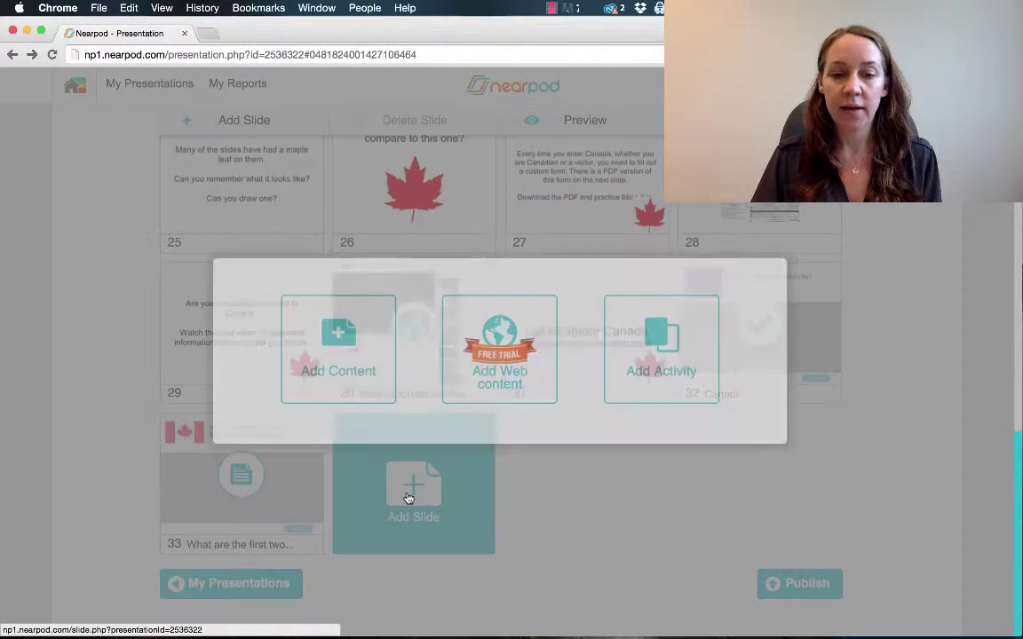
left_click(655, 372)
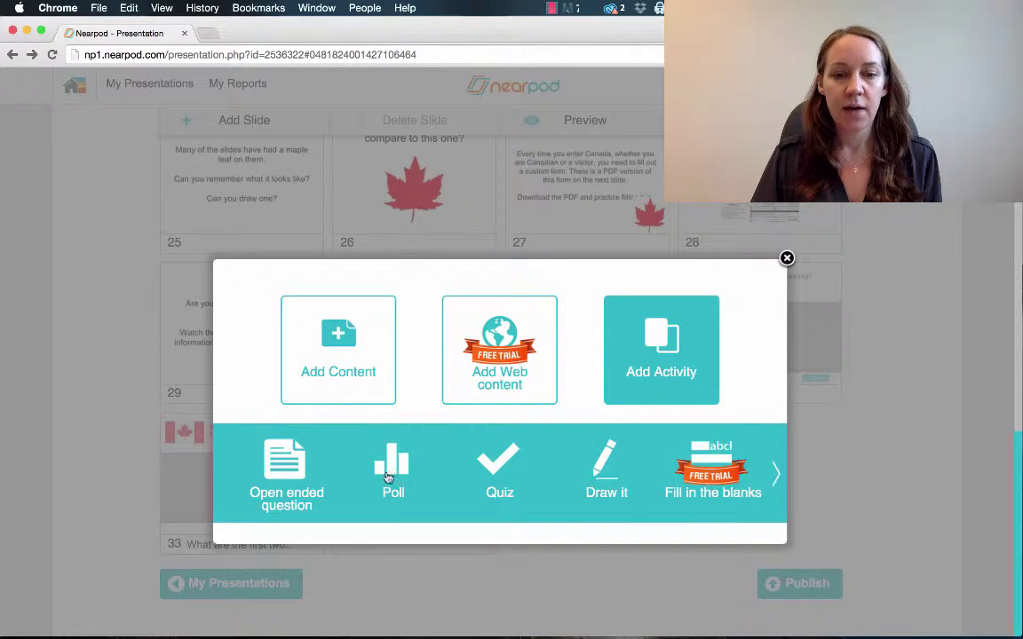
left_click(389, 477)
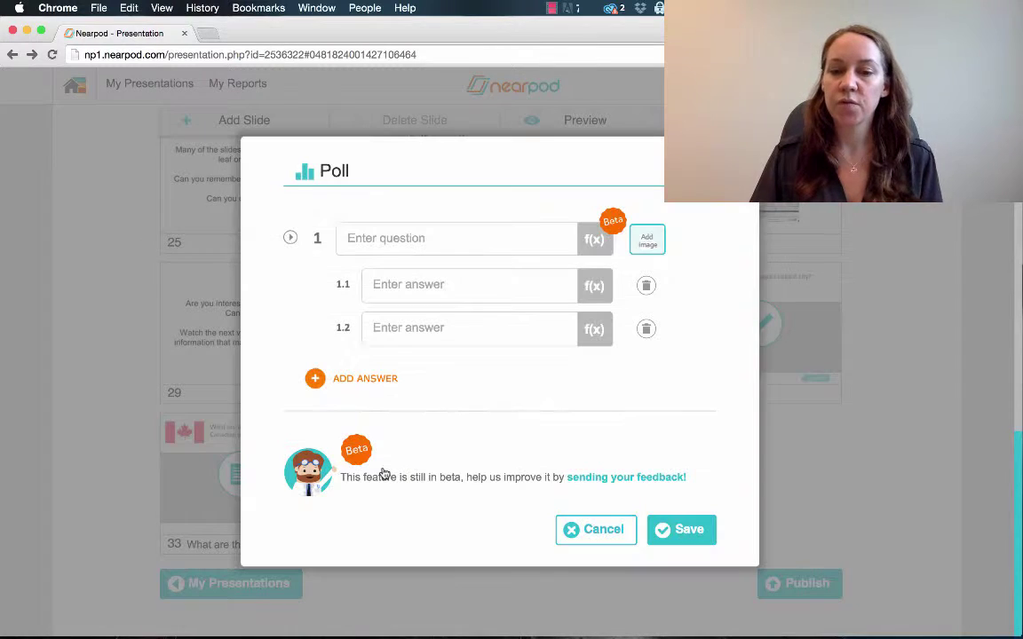
left_click(377, 233)
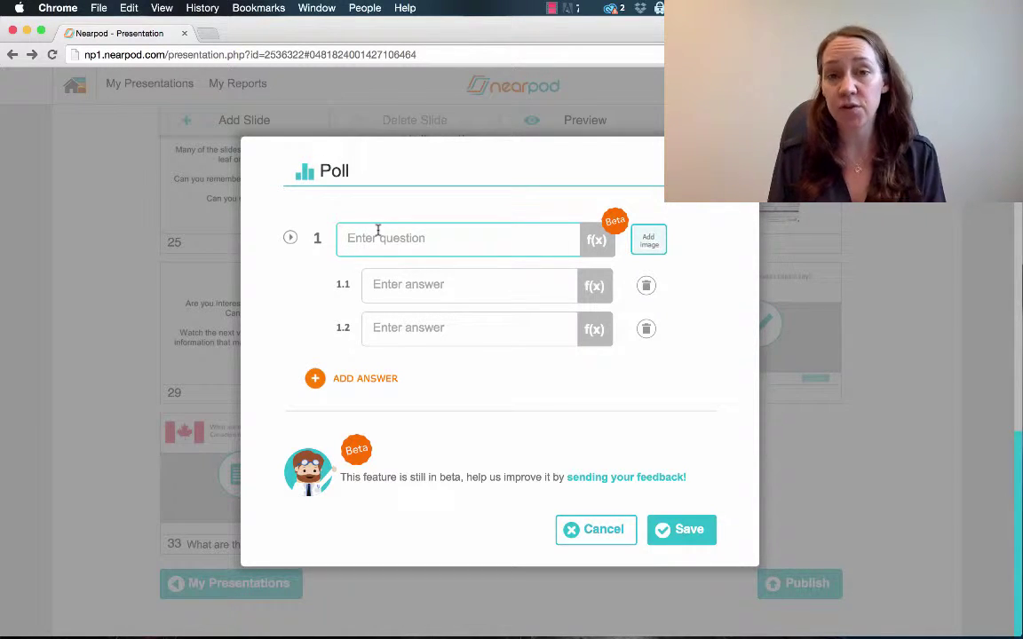
type("Would")
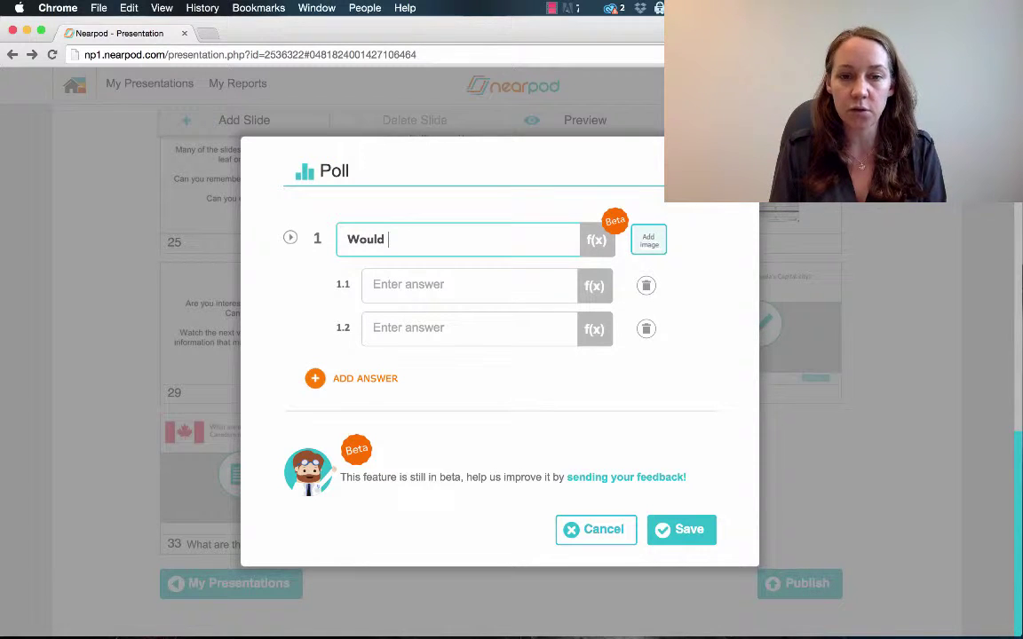
type(" you like to vi")
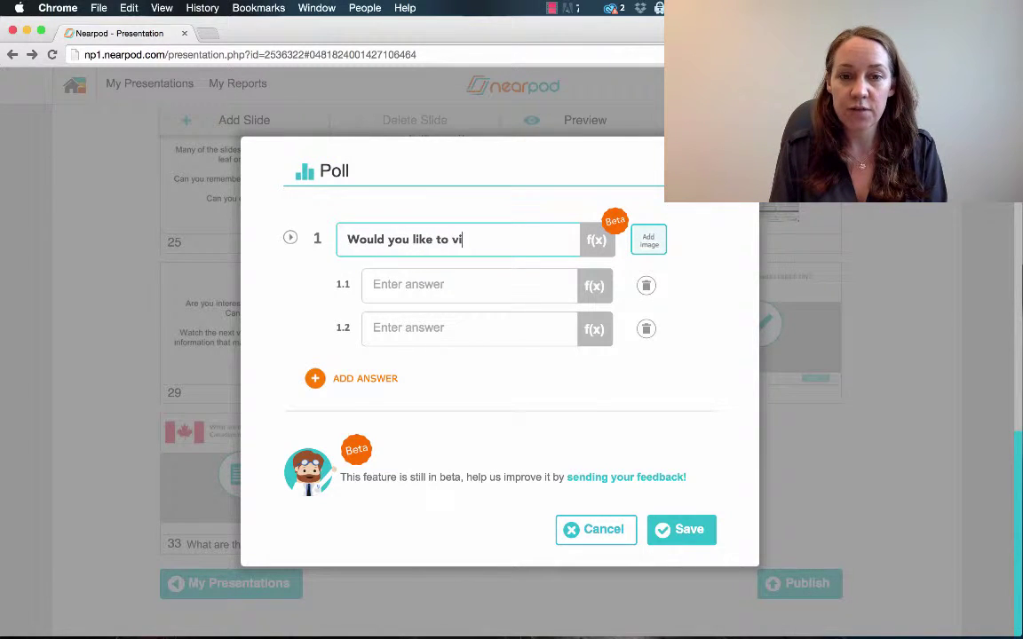
type("sit Canada?")
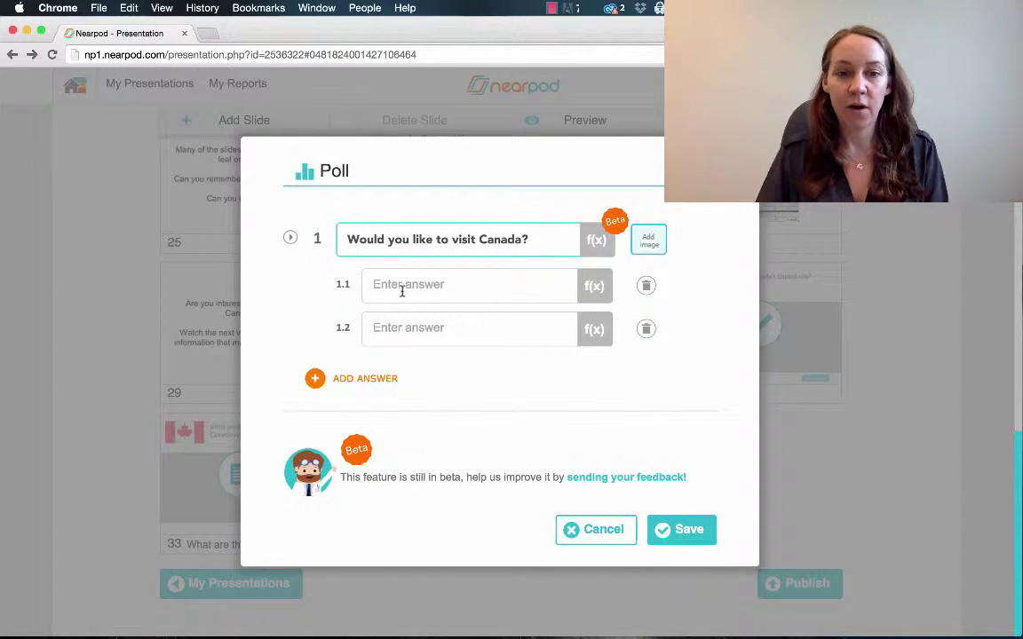
Step: Give the poll the three answers Yes, No and Maybe, and save it to the presentation
left_click(402, 286)
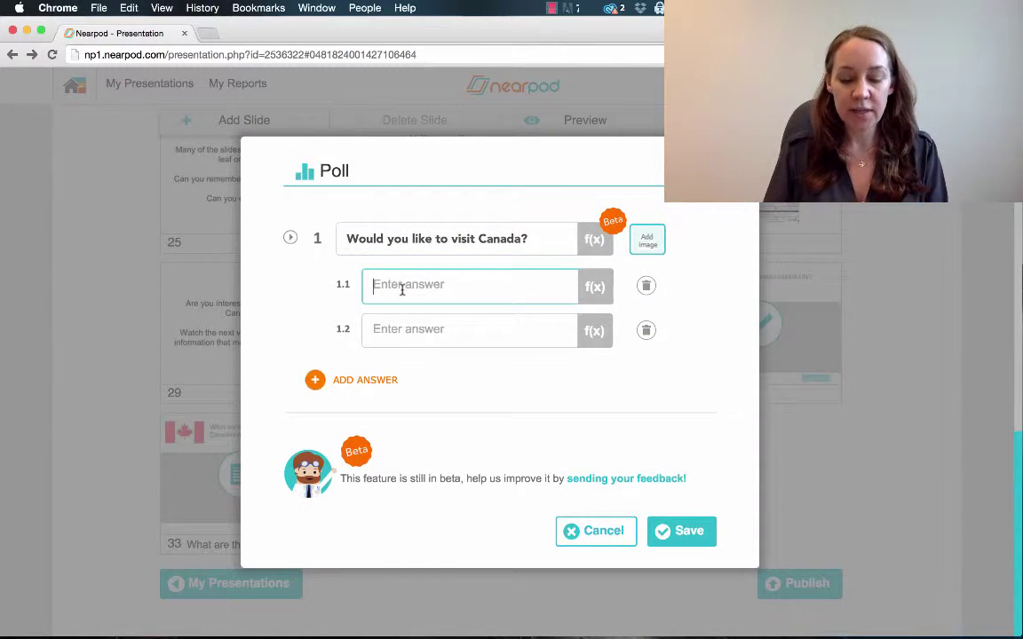
type("Yes")
left_click(411, 333)
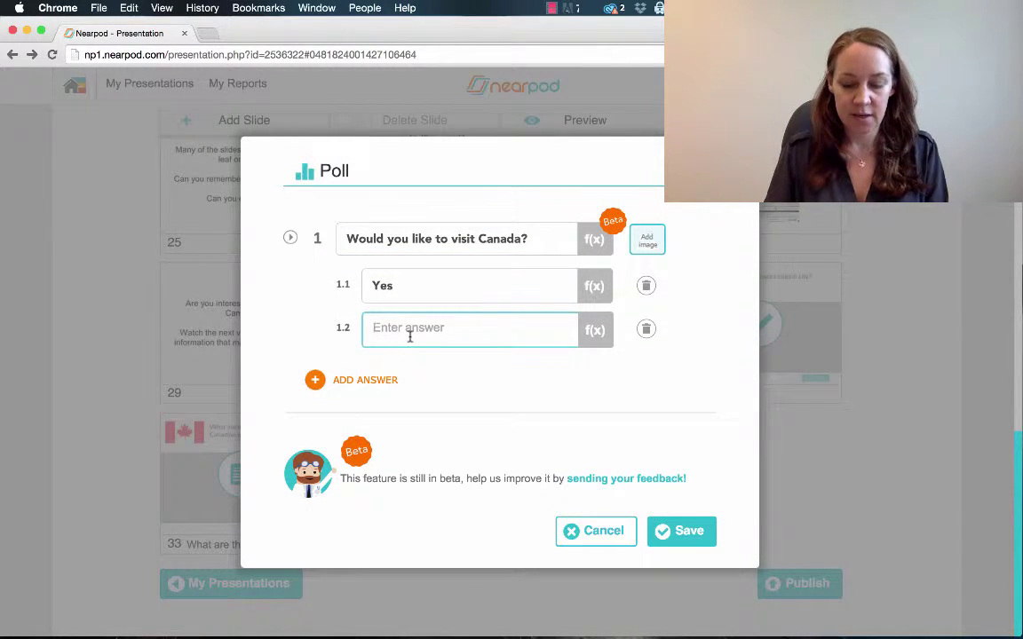
type("No")
left_click(381, 384)
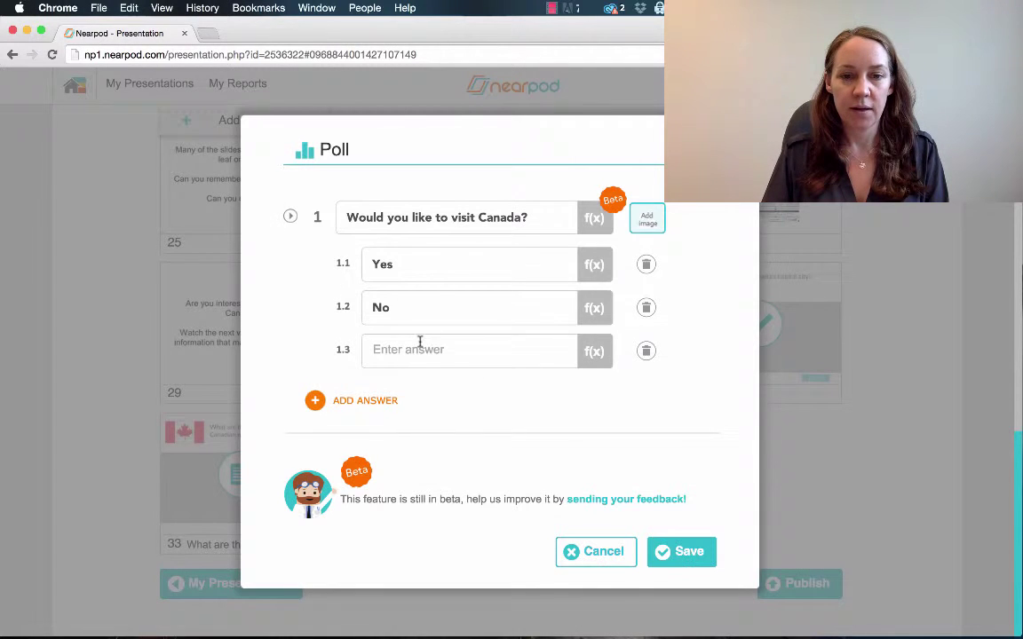
left_click(420, 347)
type("Maybe")
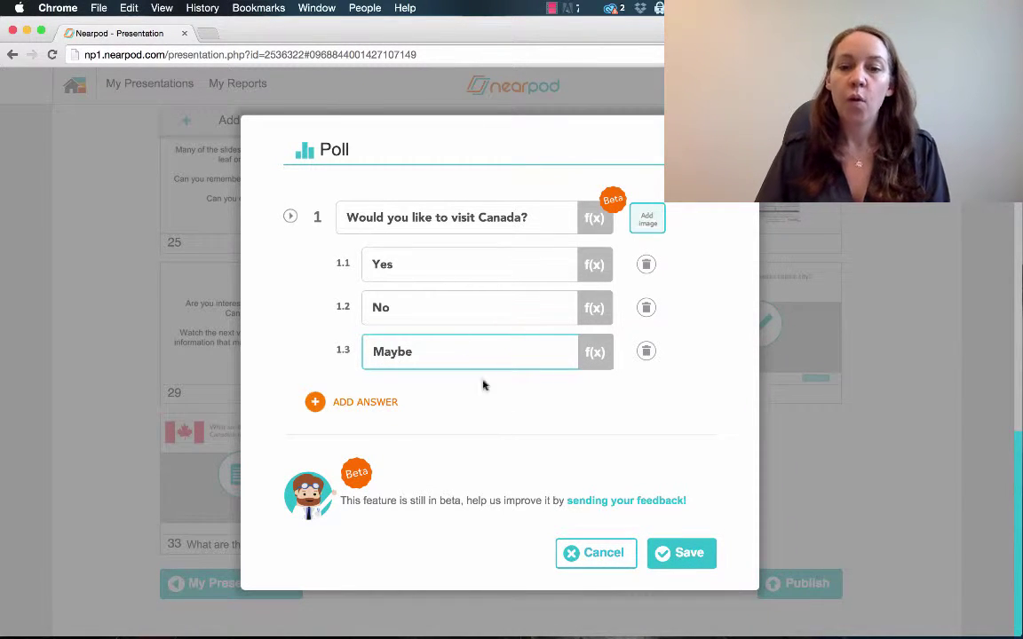
left_click(522, 423)
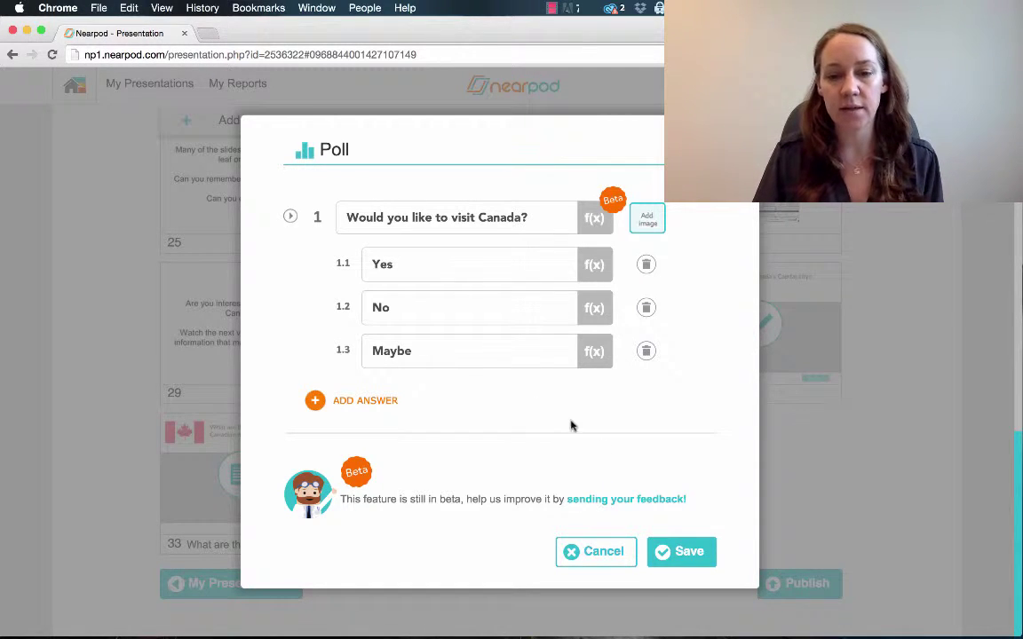
left_click(685, 552)
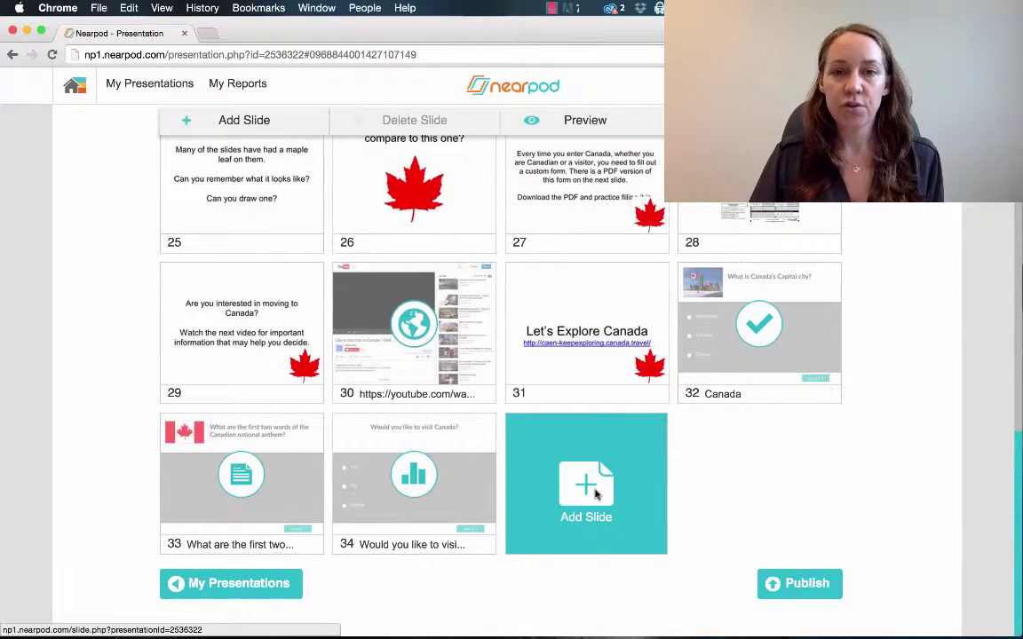
Step: Add a Draw it activity with the instructions "Circle Canada on the map."
left_click(594, 493)
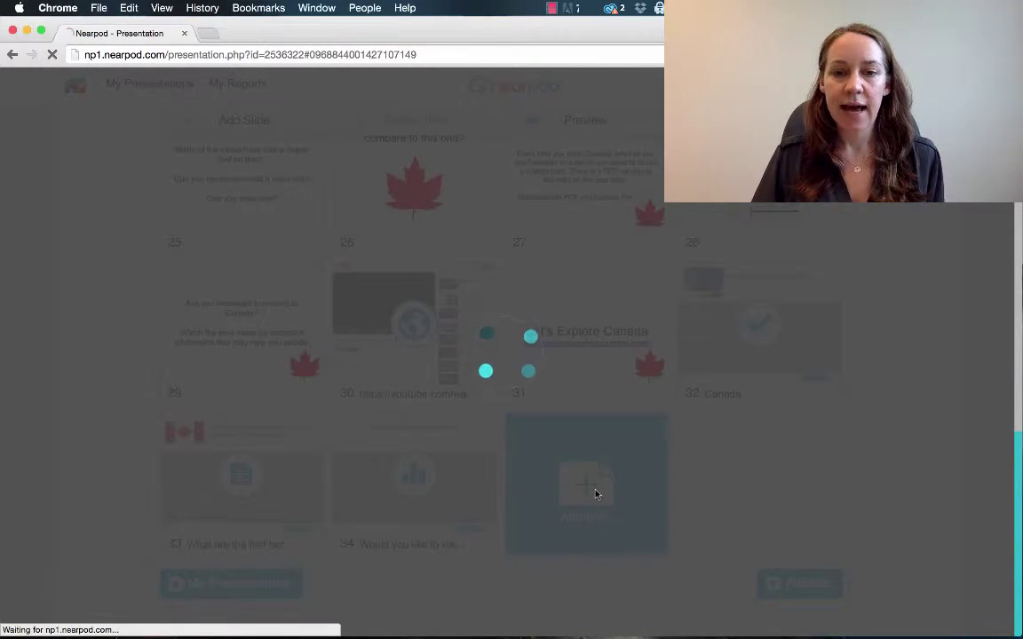
left_click(650, 364)
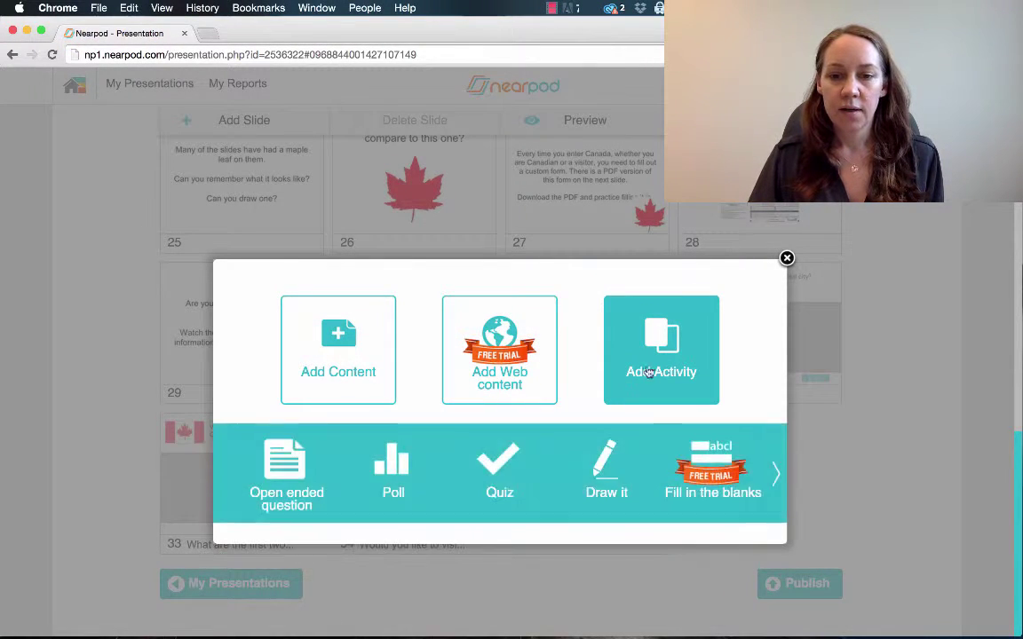
left_click(600, 499)
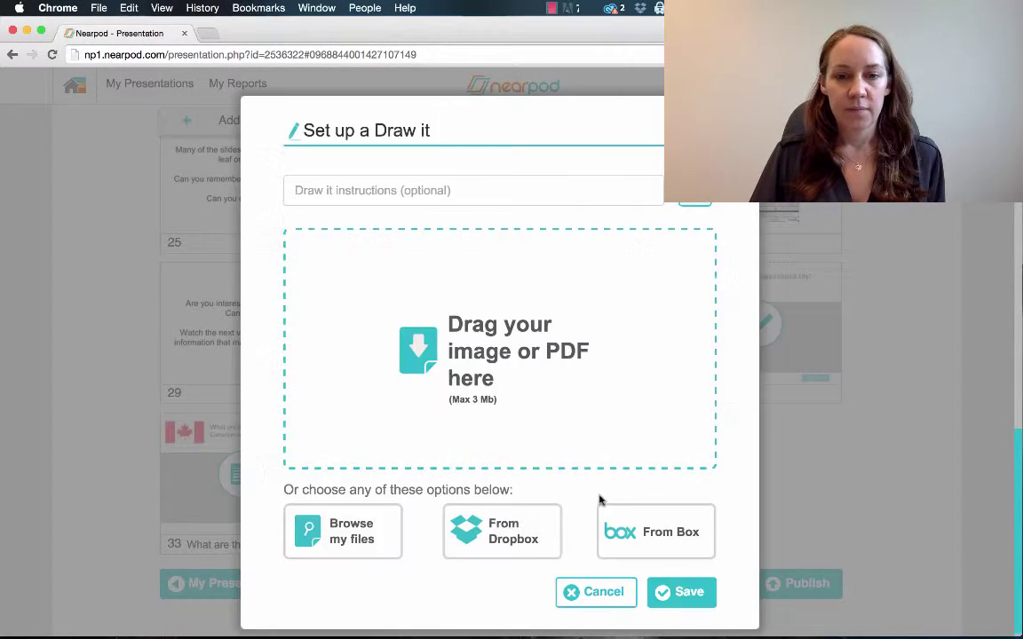
left_click(373, 190)
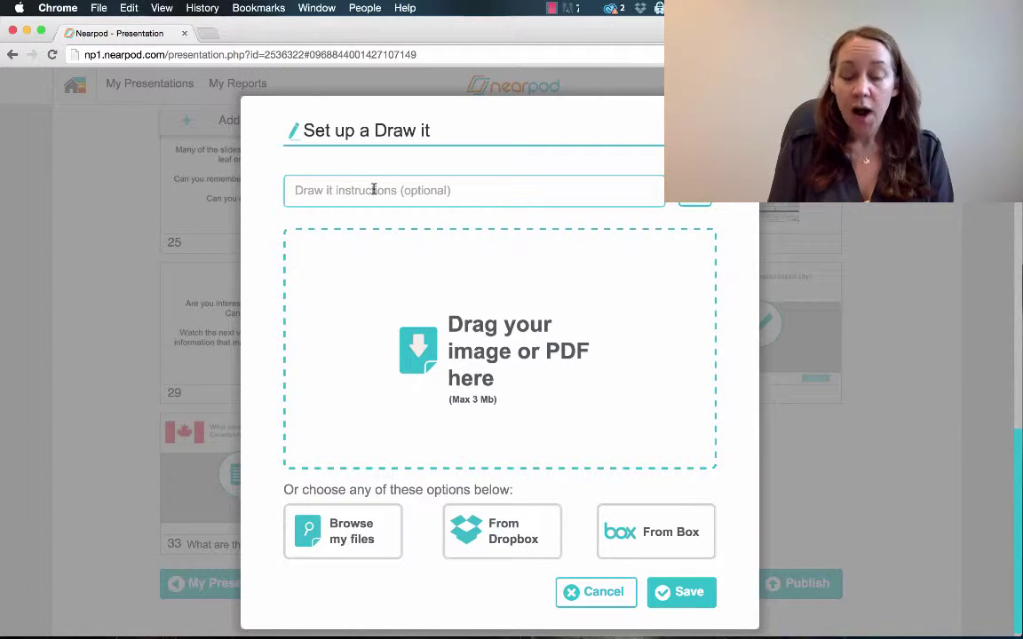
type("Ci")
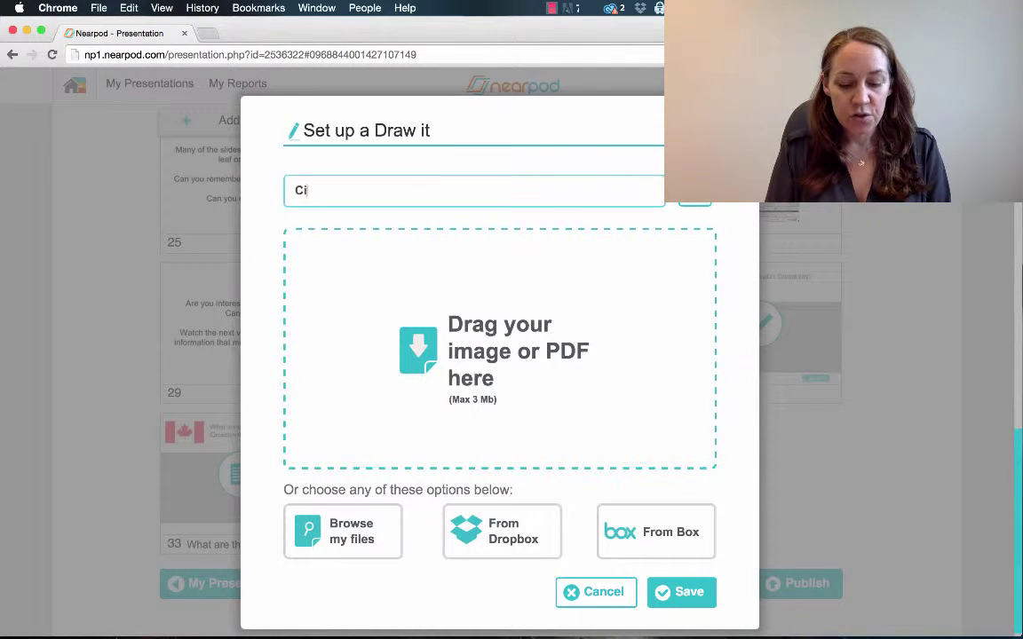
type("rcle Canada on the map.")
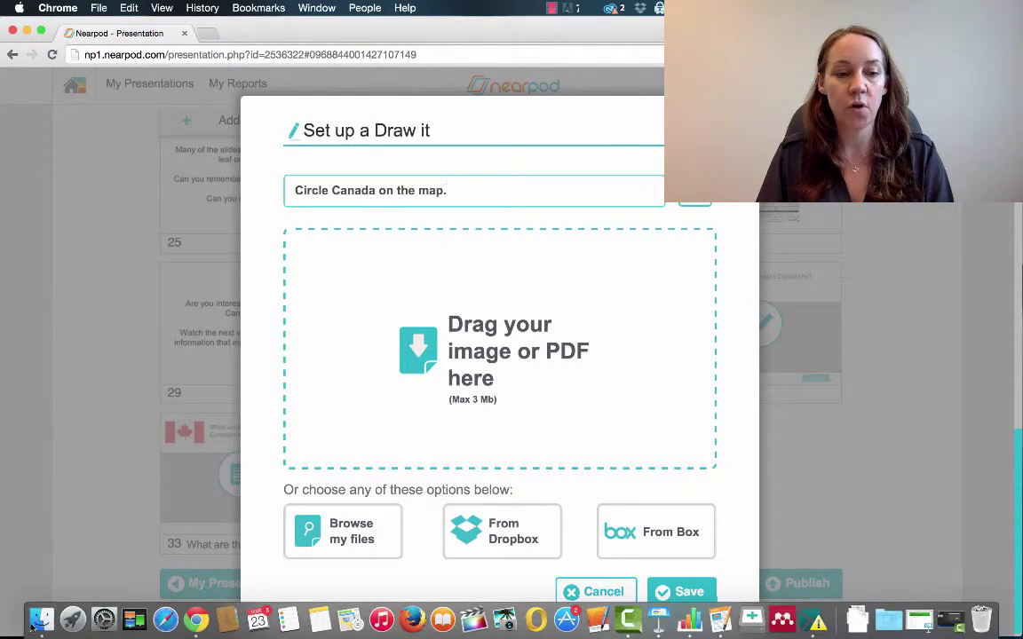
Step: Place Map of World Blank.jpg from the desktop's Nearpod Mooc folder in Finder onto the Draw it canvas and save the activity
left_click(35, 622)
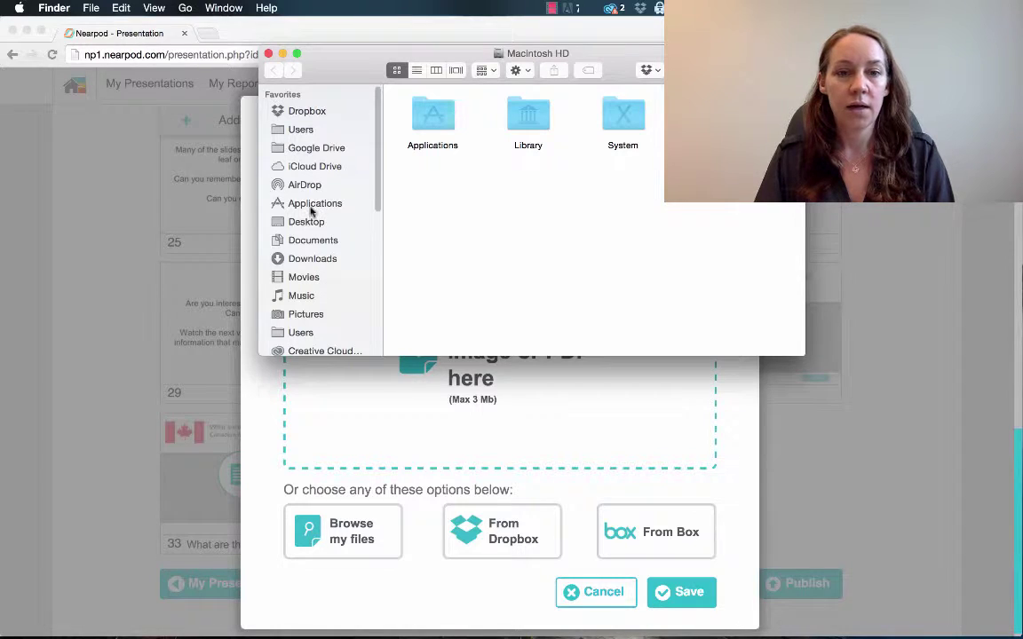
left_click(308, 221)
double_click(419, 112)
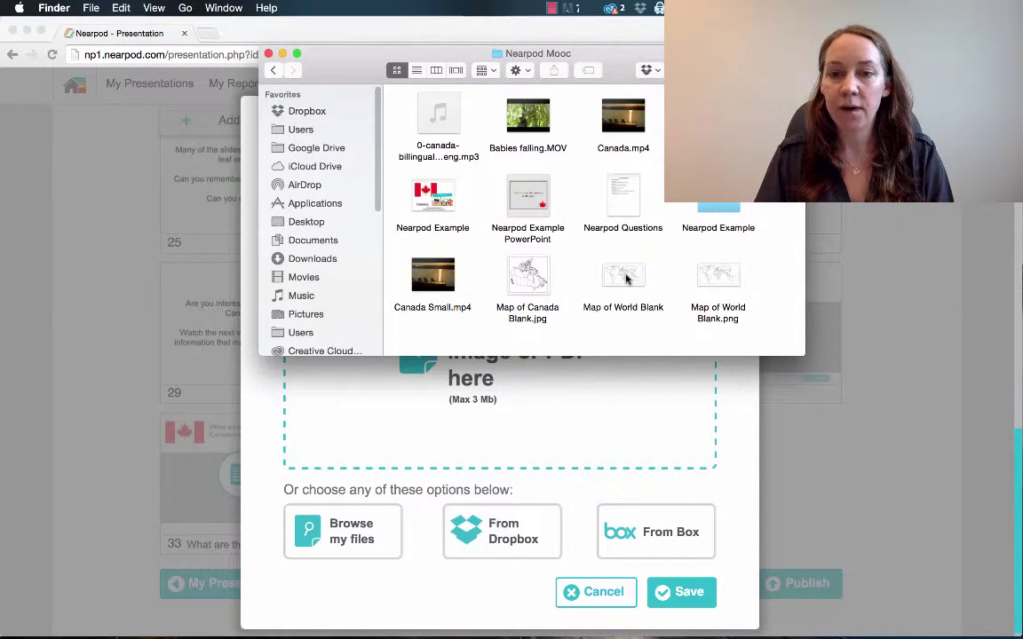
left_click_drag(622, 273, 522, 421)
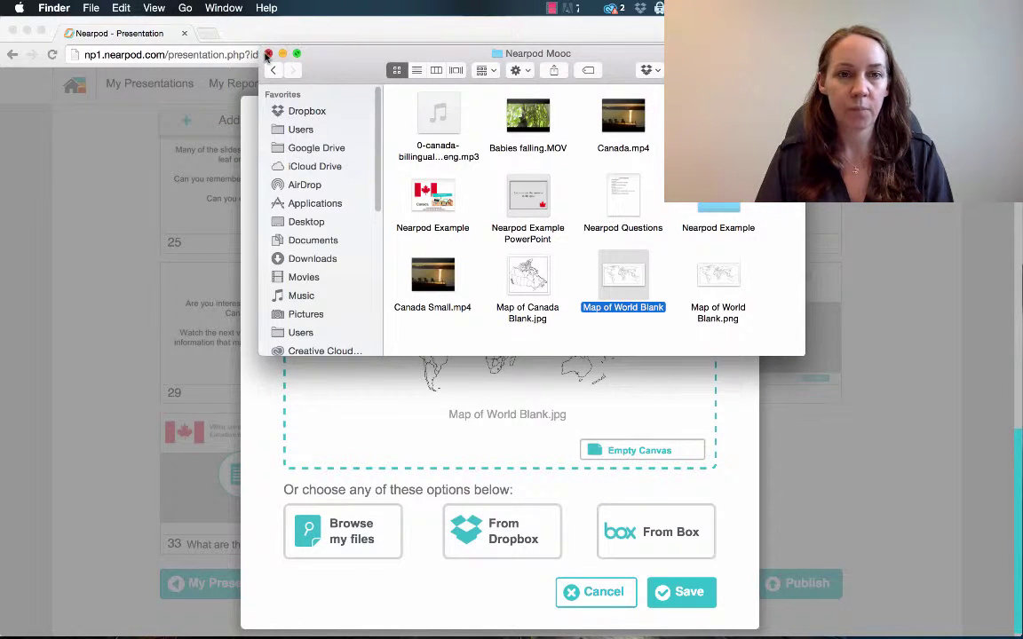
left_click(267, 55)
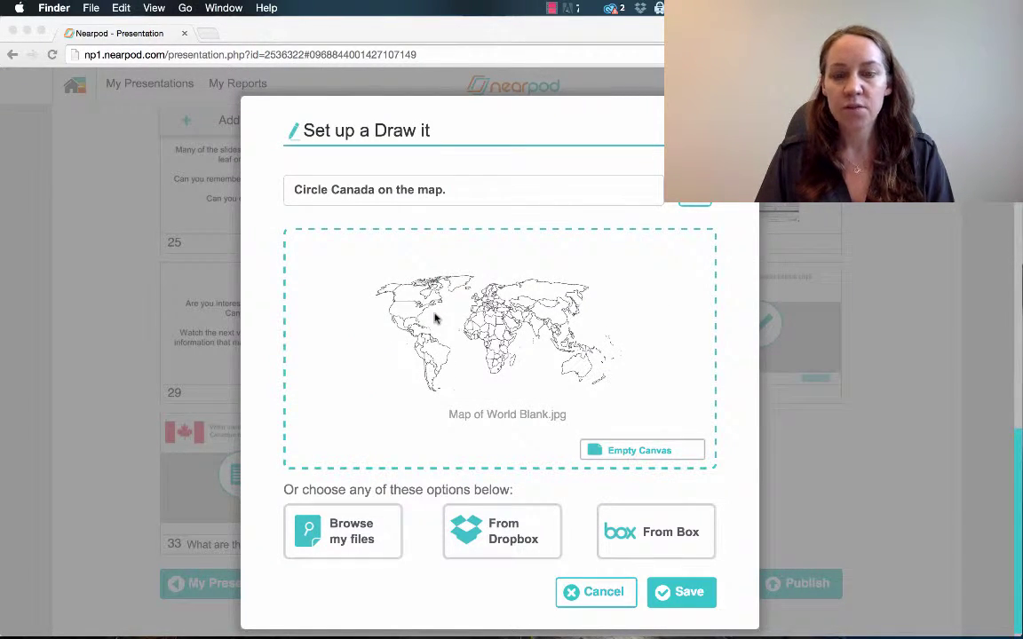
left_click(688, 596)
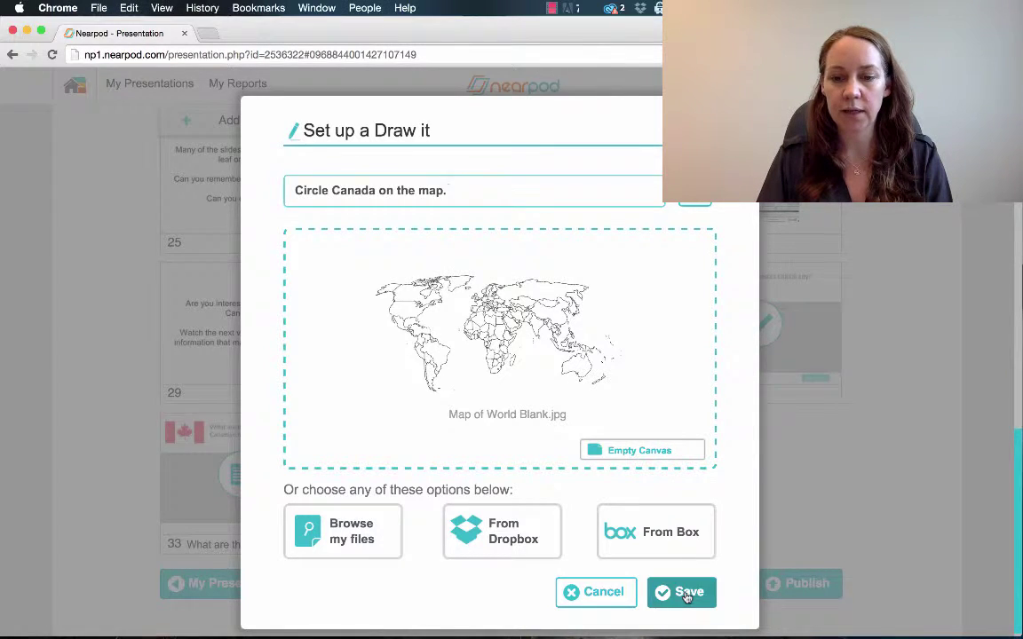
left_click(686, 595)
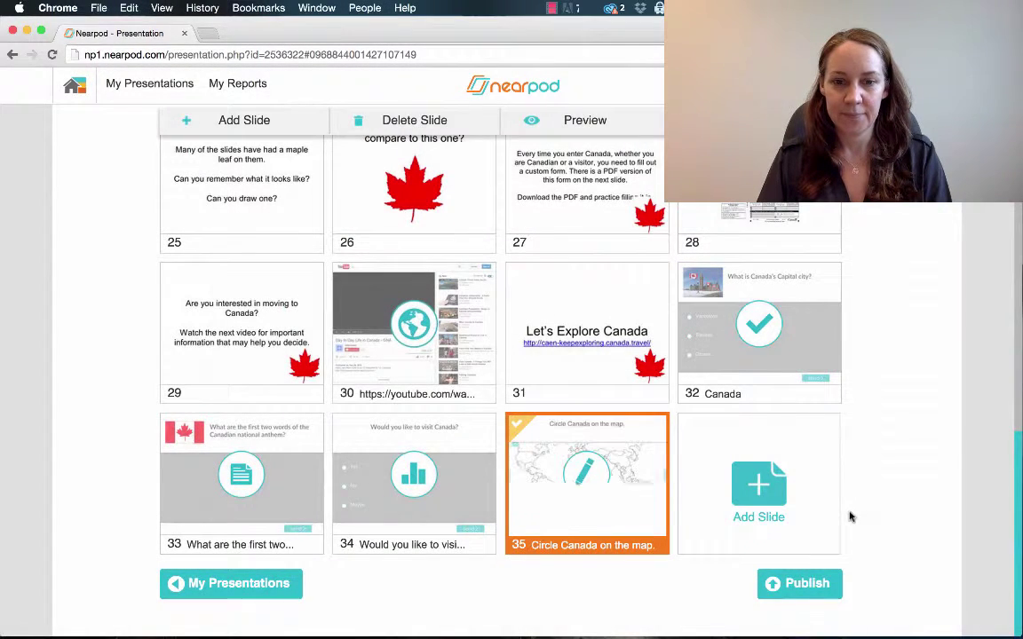
Step: Add a Fill in the blanks activity to the presentation, continuing with the free trial
left_click(774, 485)
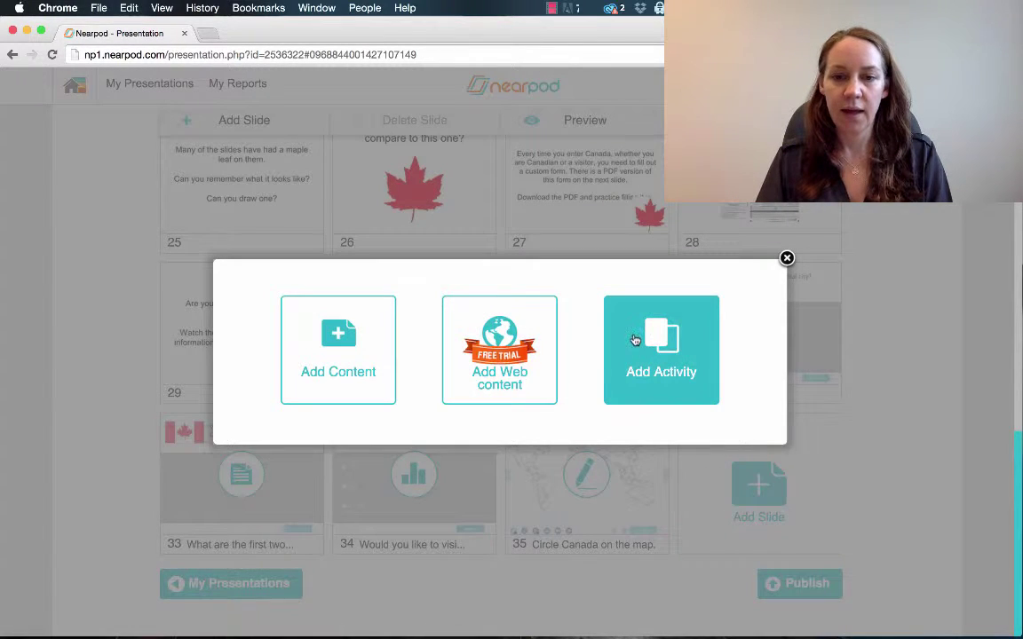
left_click(635, 340)
left_click(710, 469)
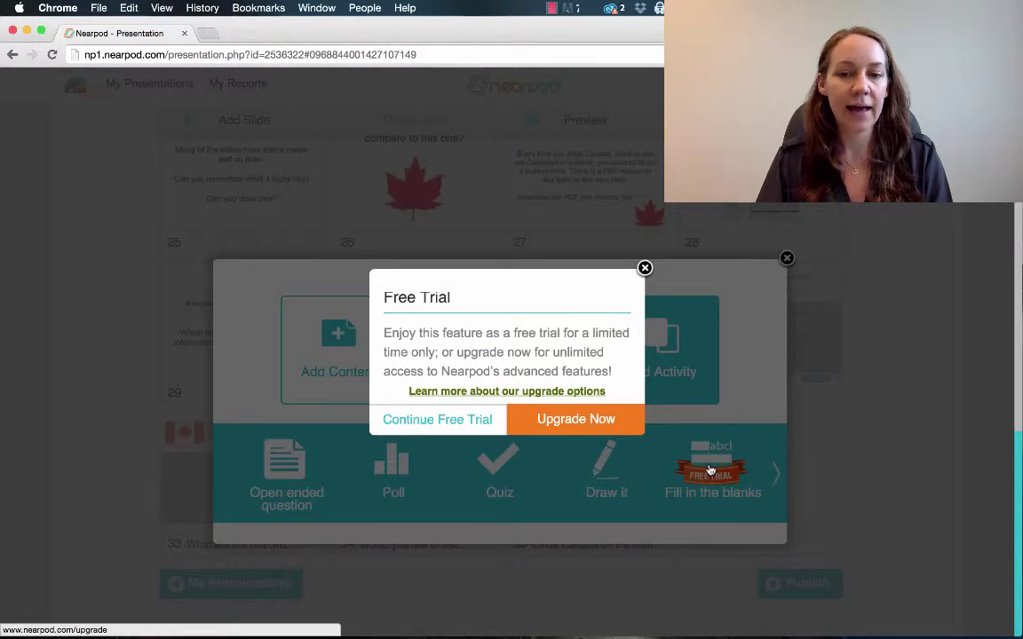
left_click(437, 419)
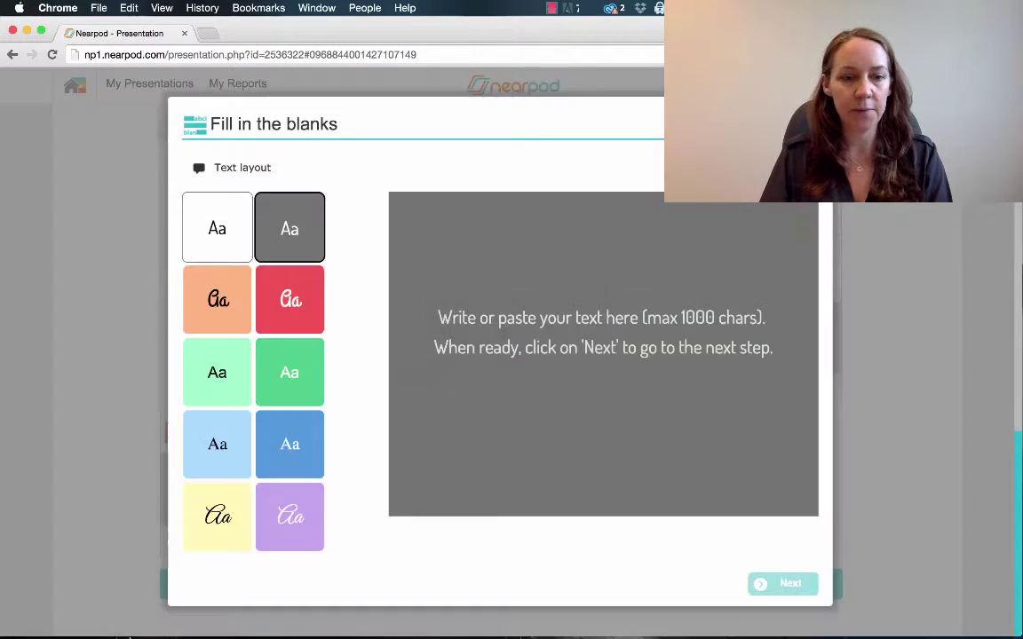
Step: Copy the Fill in the Blank Text paragraph from the Nearpod Questions document in Pages and paste it into the activity's text area in Chrome
mouse_move(78, 635)
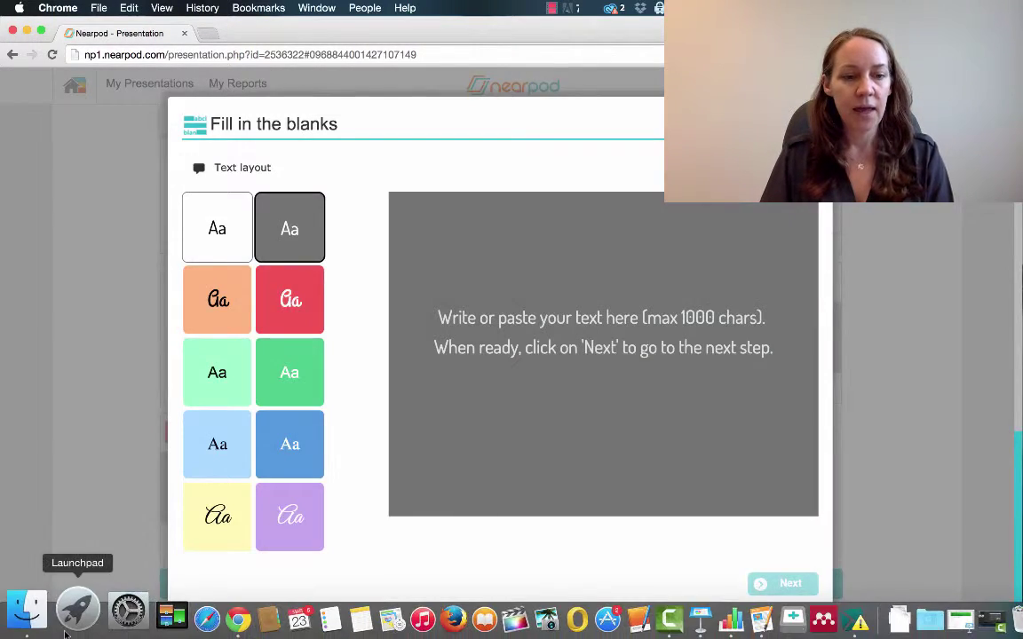
left_click(734, 612)
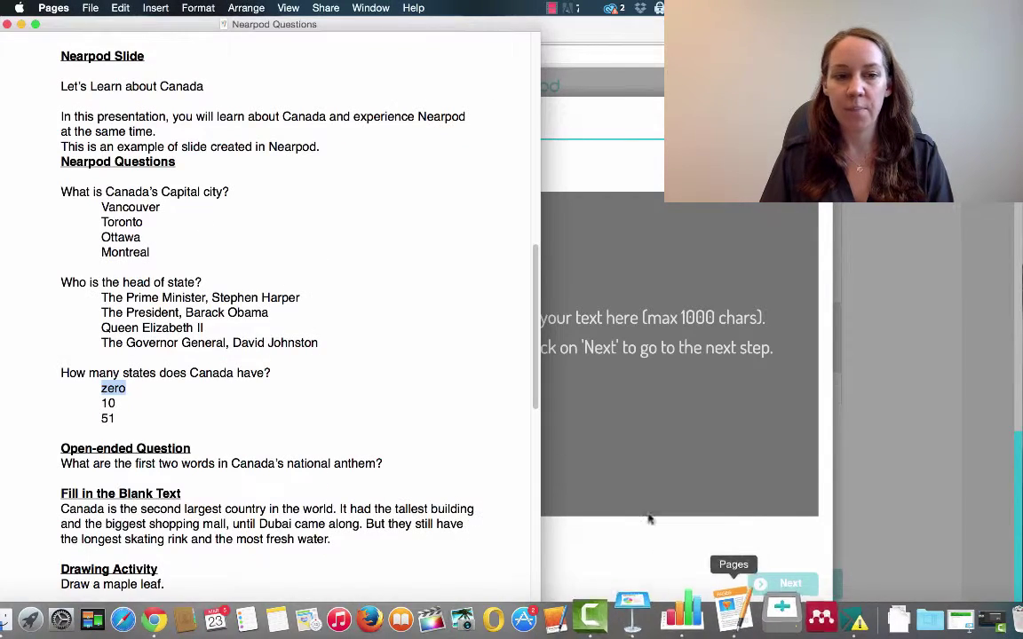
scroll(370, 400, "down", 4)
scroll(370, 400, "down", 2)
left_click(323, 385)
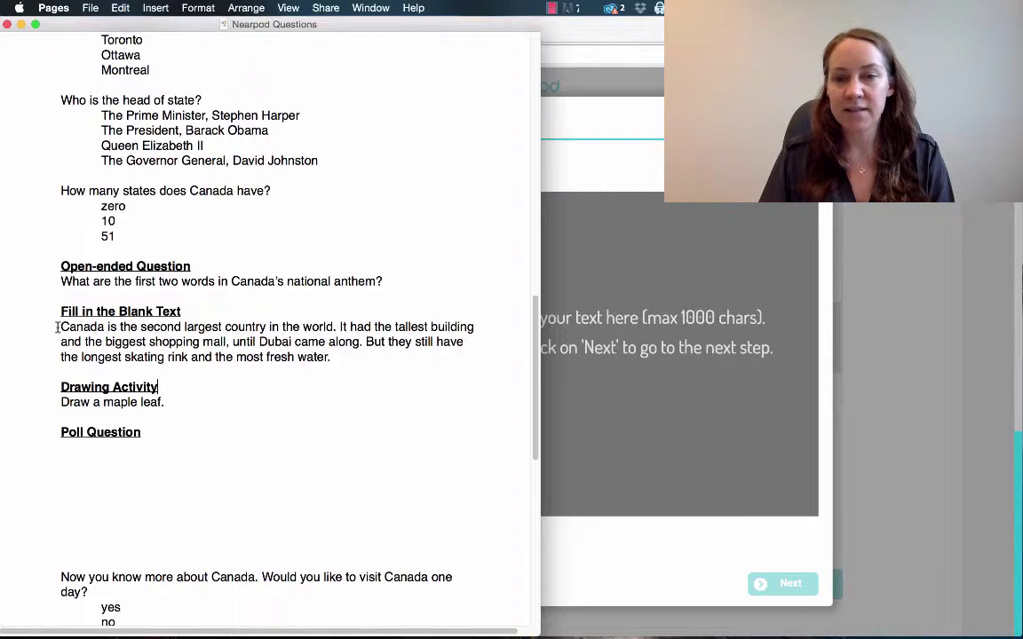
left_click_drag(58, 327, 349, 362)
key("super+c")
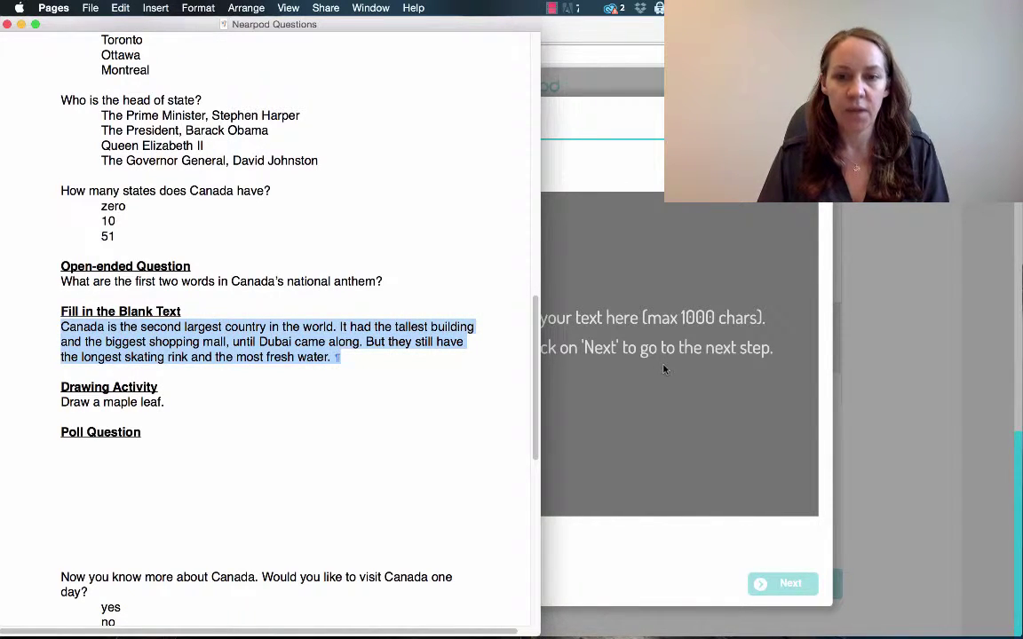
left_click(571, 332)
key("super+v")
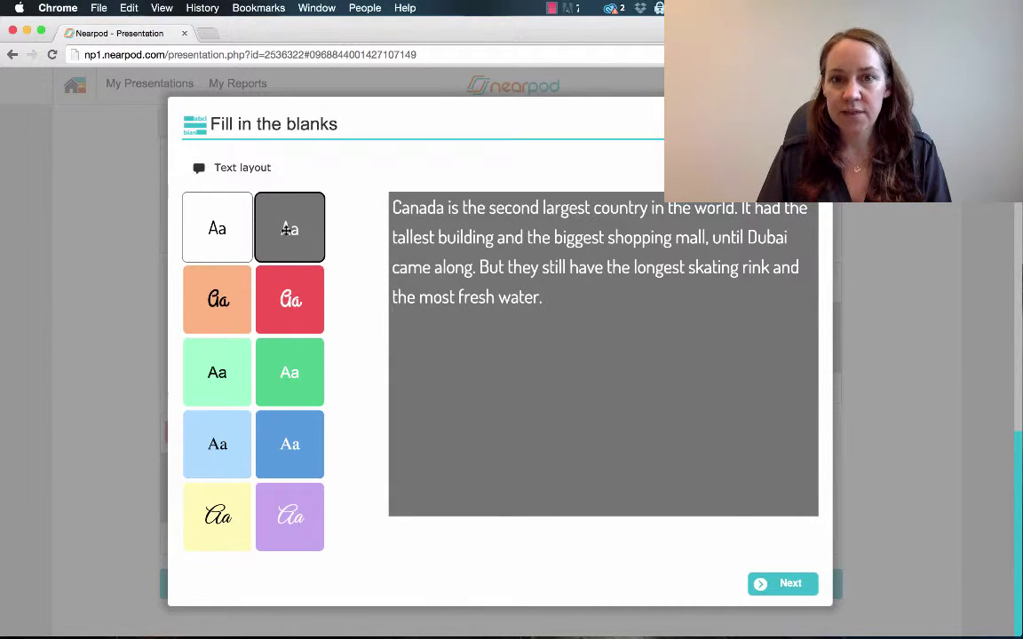
Step: Try the orange and grey text layouts, settle on the white one with black text, and continue to choosing the blanks
left_click(217, 298)
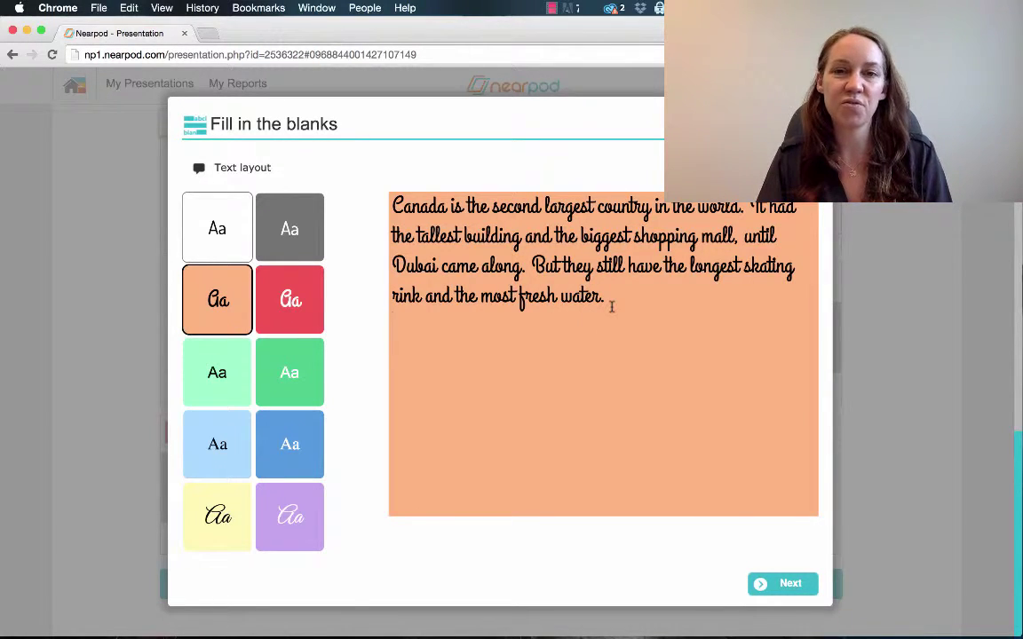
left_click(289, 229)
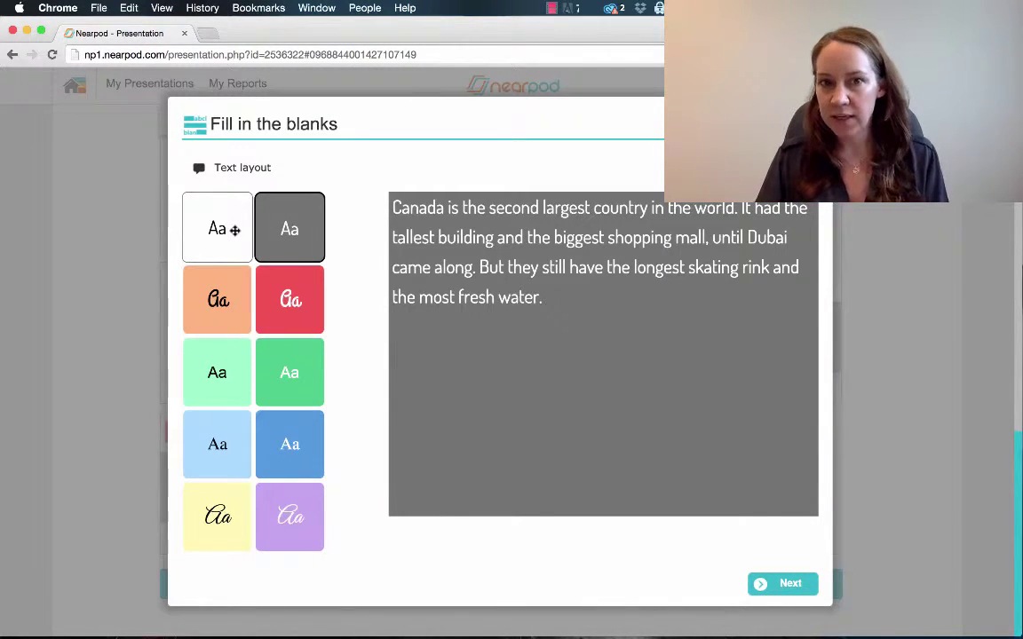
left_click(234, 230)
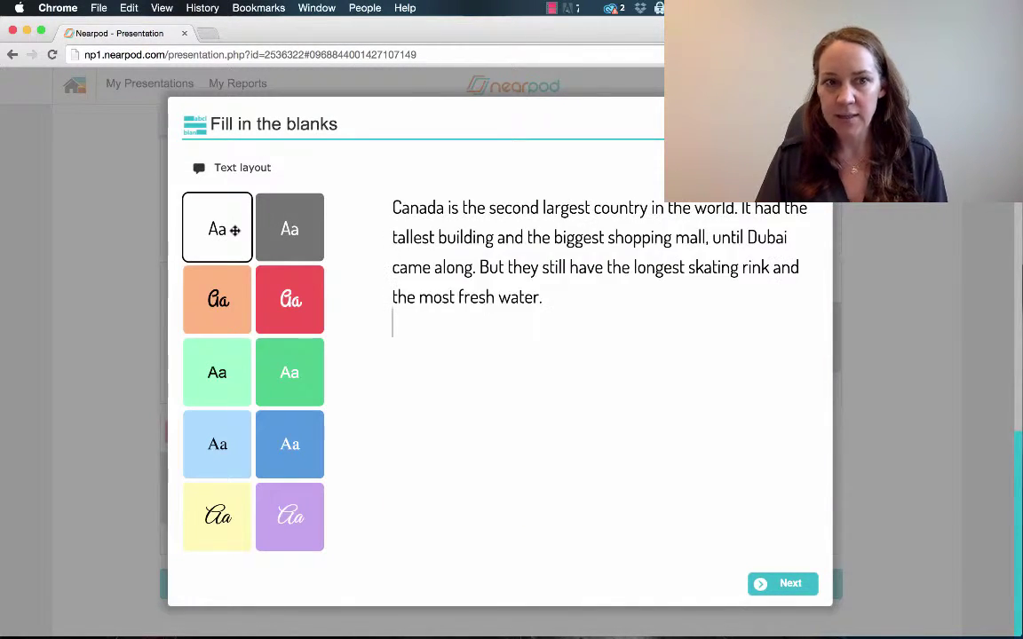
left_click(290, 229)
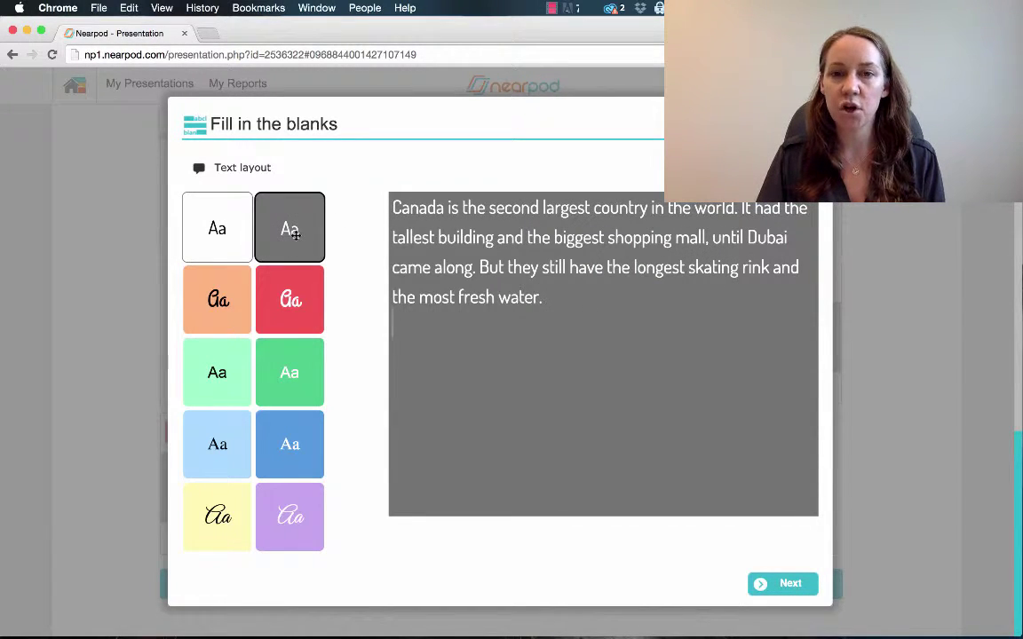
left_click(221, 235)
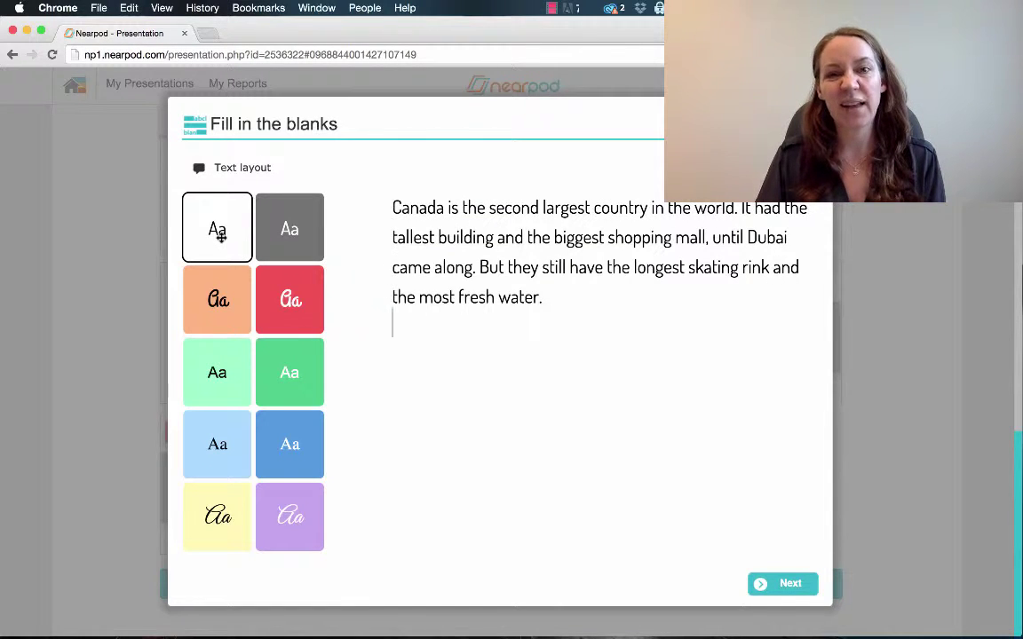
left_click(786, 585)
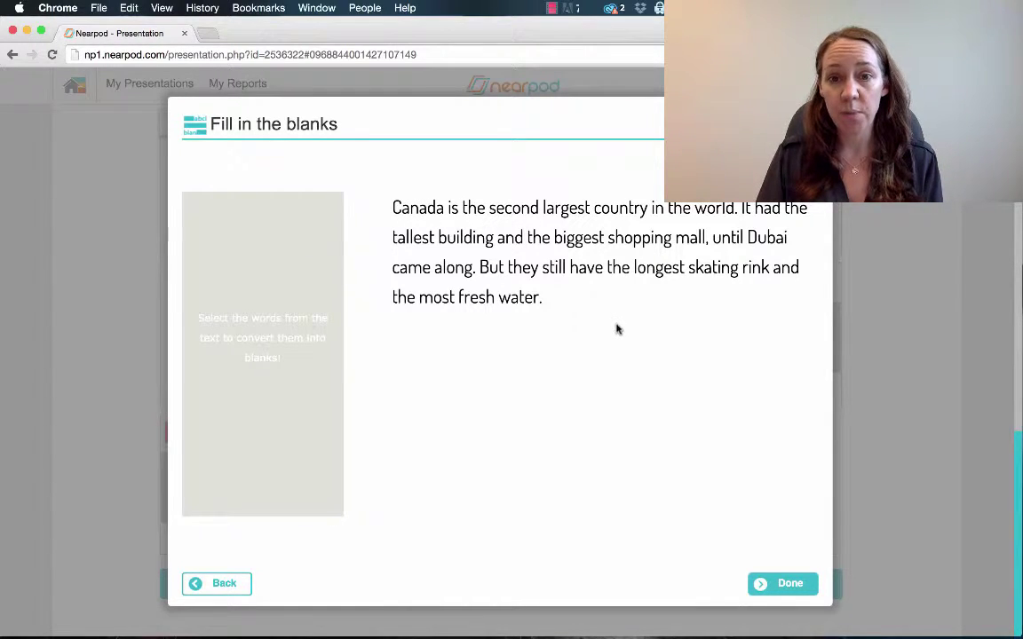
Step: Turn the words country, shopping, building, skating and water into blanks and save the activity
left_click(611, 210)
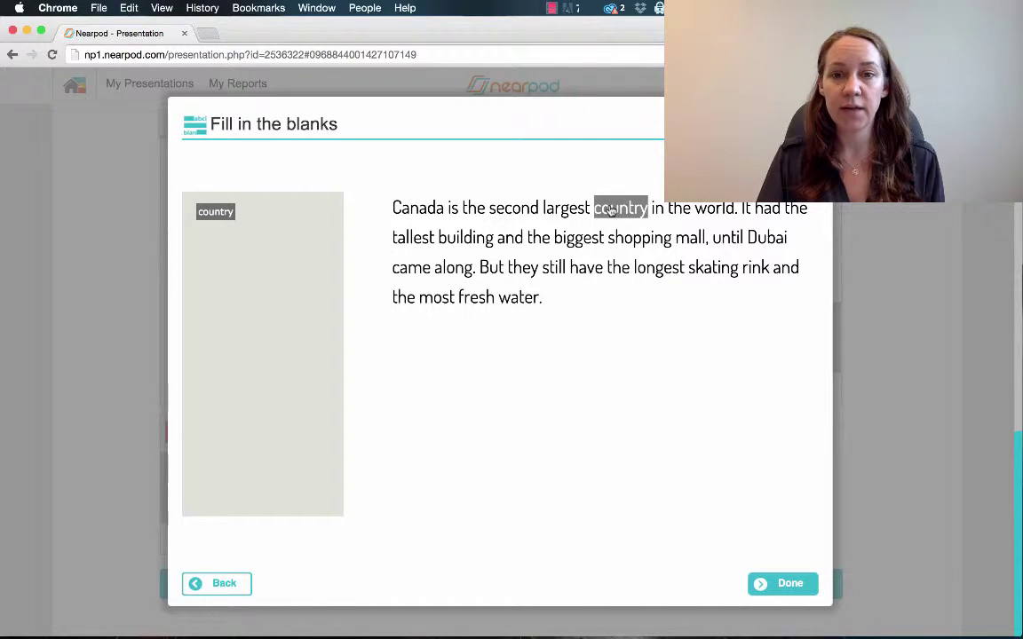
left_click(647, 240)
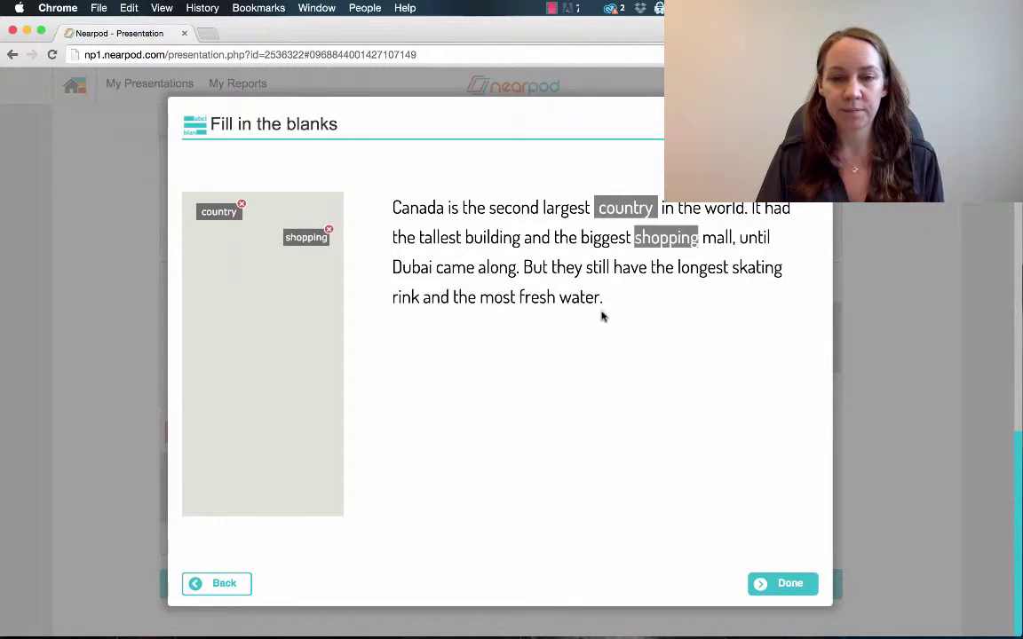
left_click(499, 238)
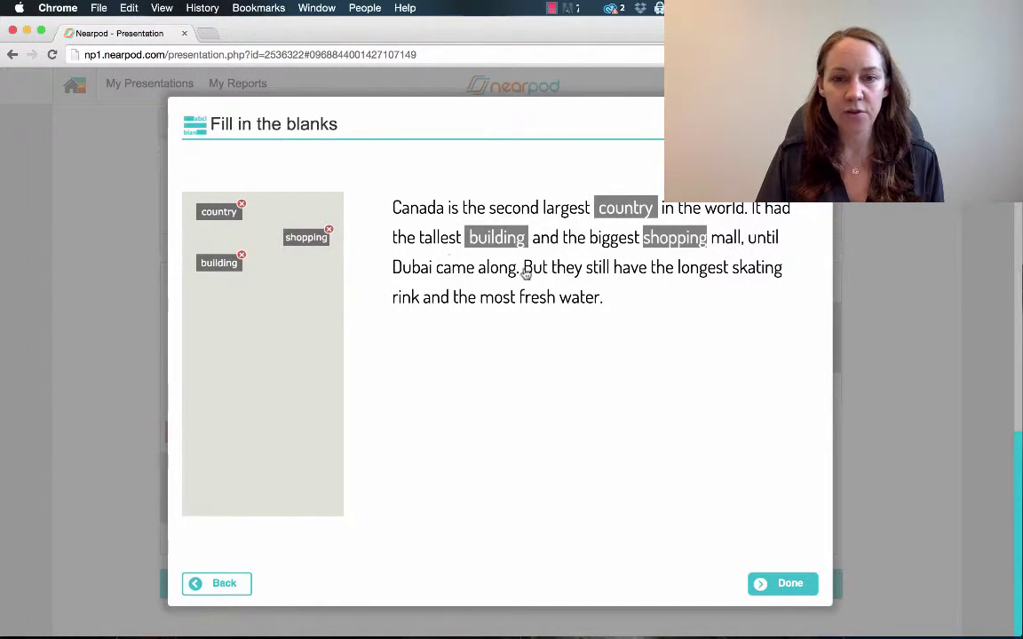
left_click(755, 270)
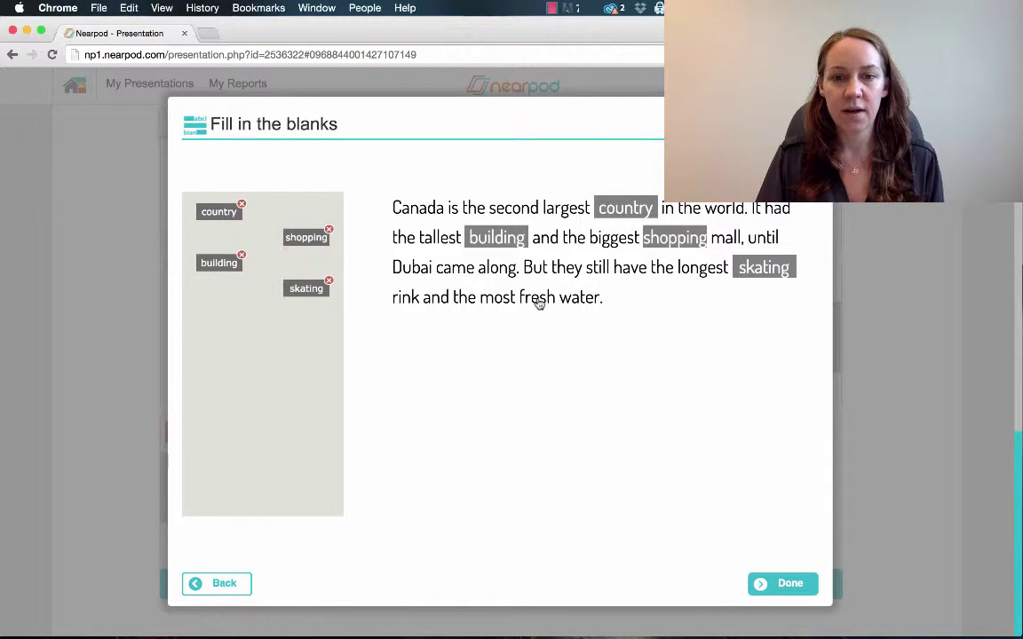
left_click(582, 299)
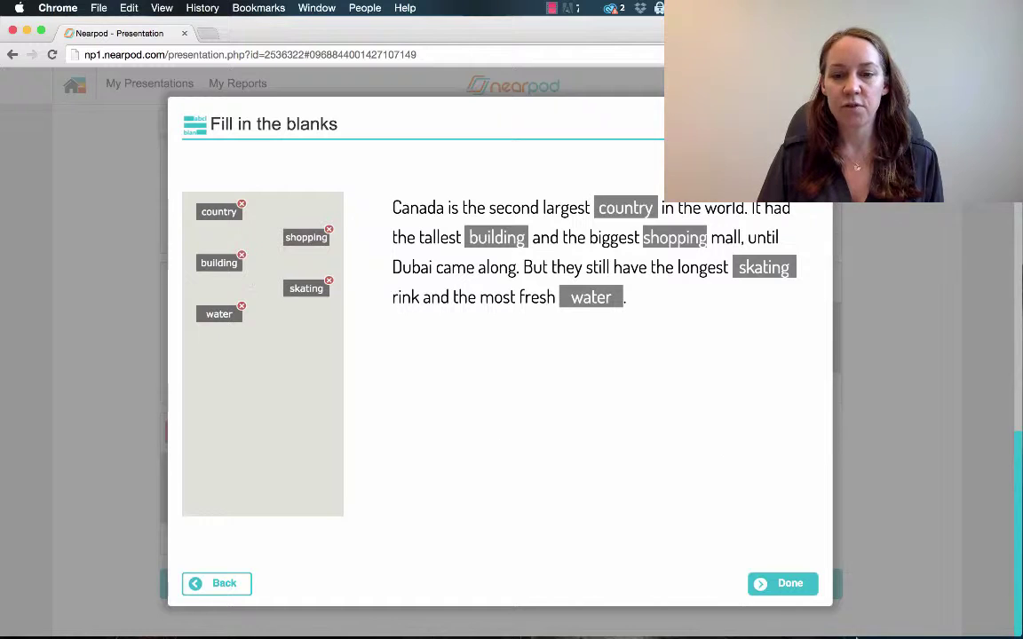
left_click(789, 586)
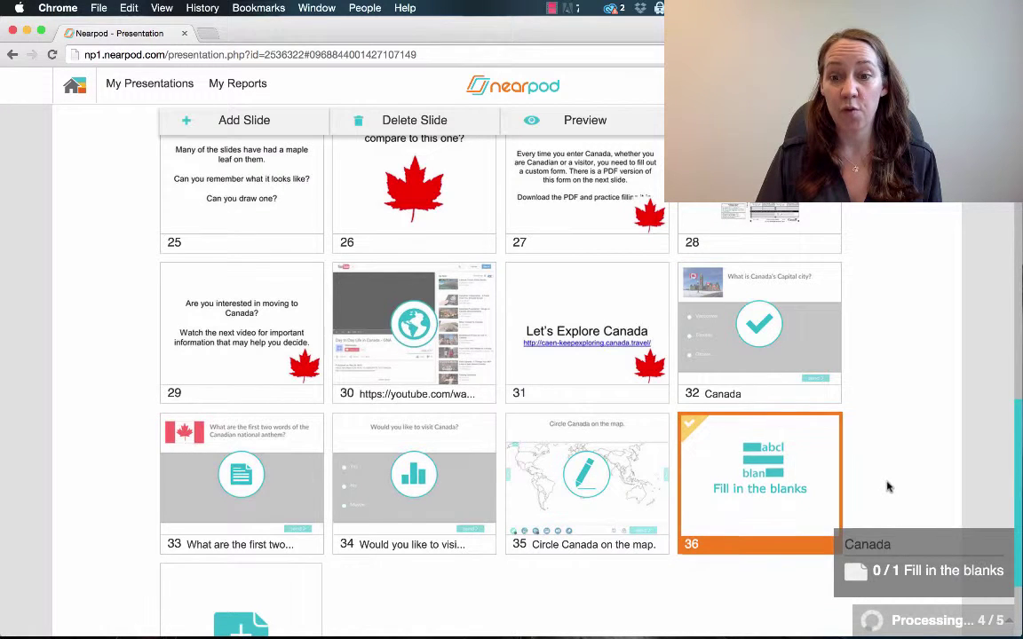
Step: Add a Matching Pairs activity to the presentation, continuing with the free trial
scroll(886, 484, "down", 3)
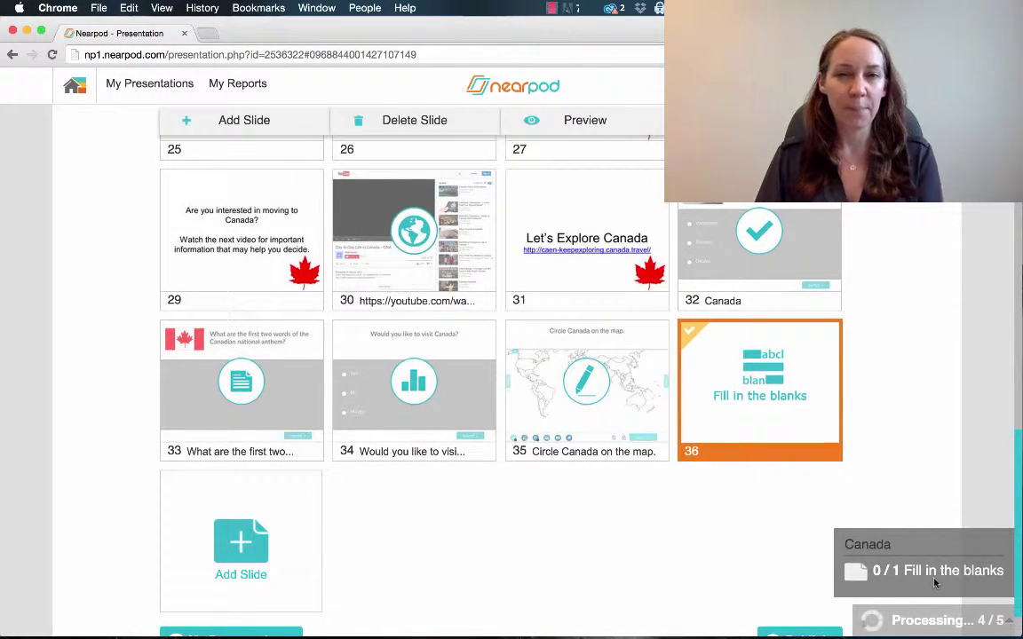
left_click(243, 538)
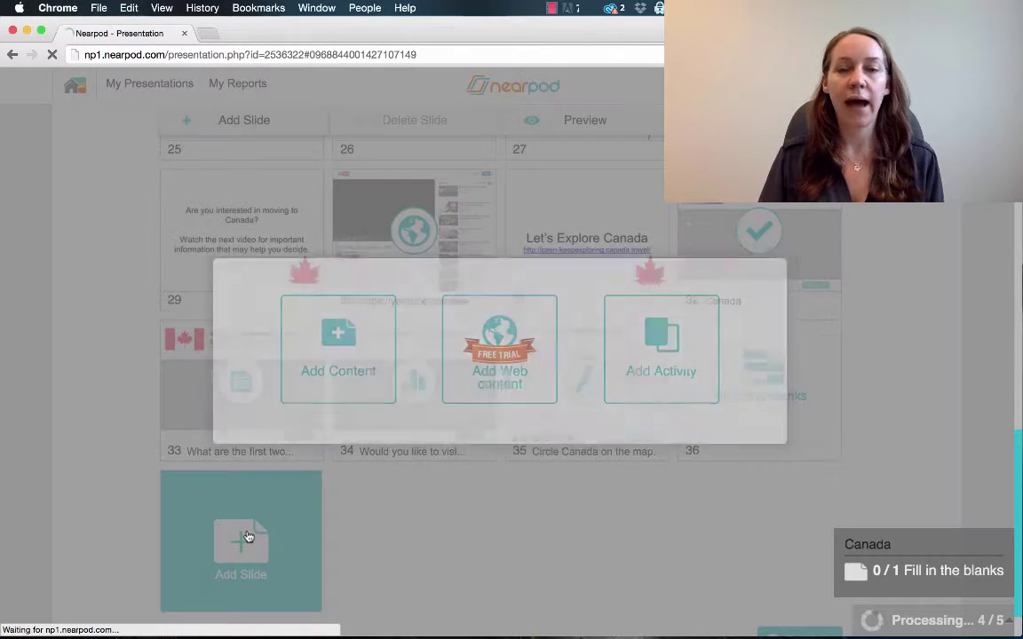
left_click(681, 350)
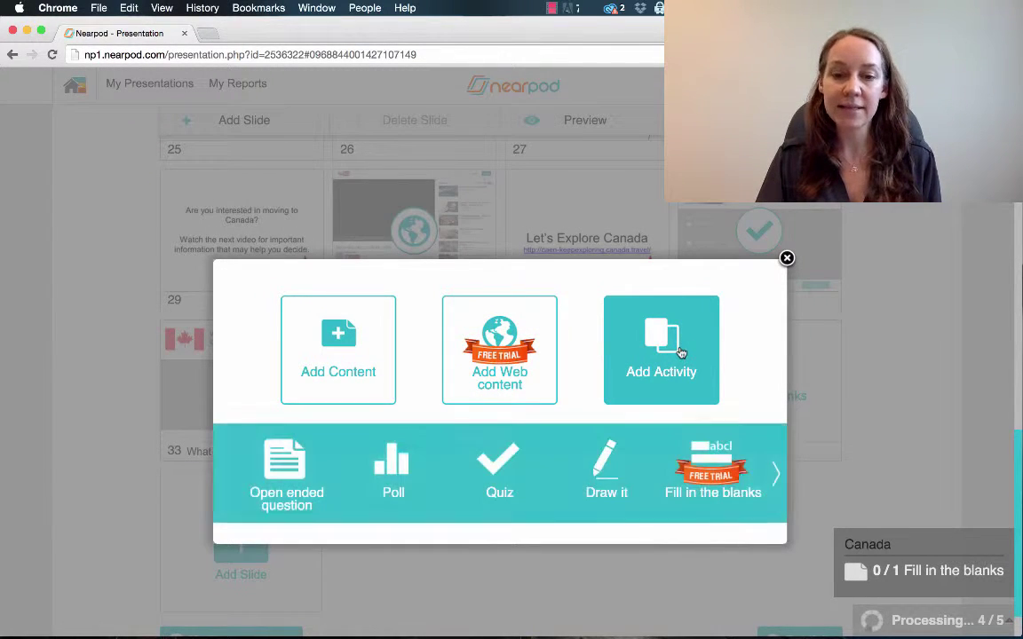
left_click(774, 477)
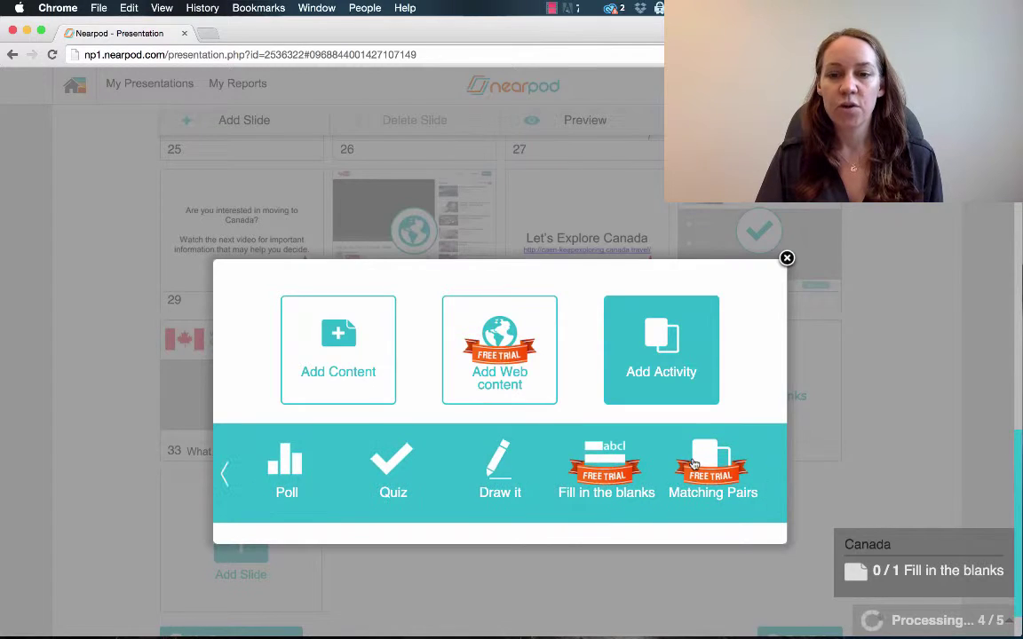
left_click(693, 464)
left_click(440, 426)
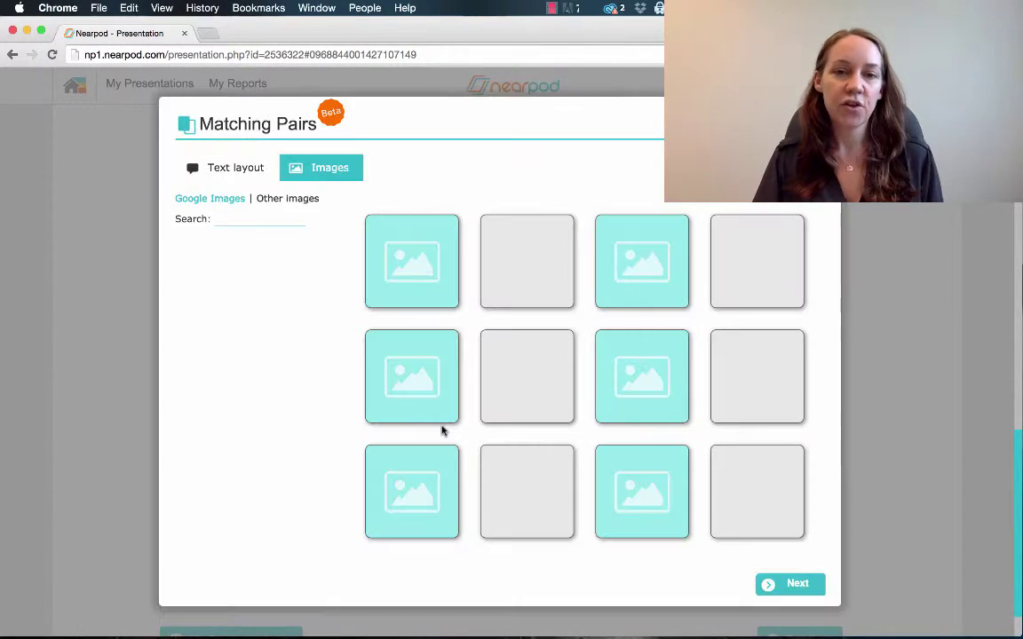
Step: Search Google Images for "poutine" and place a close-up poutine picture on the first image card
left_click(249, 218)
type("poutine")
key("Return")
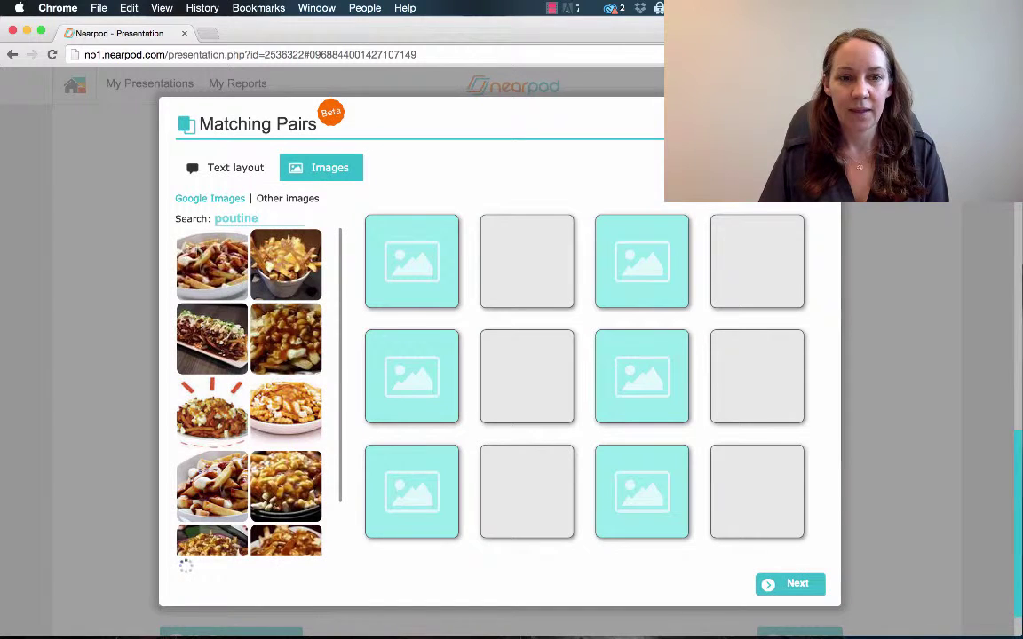
left_click_drag(256, 348, 404, 267)
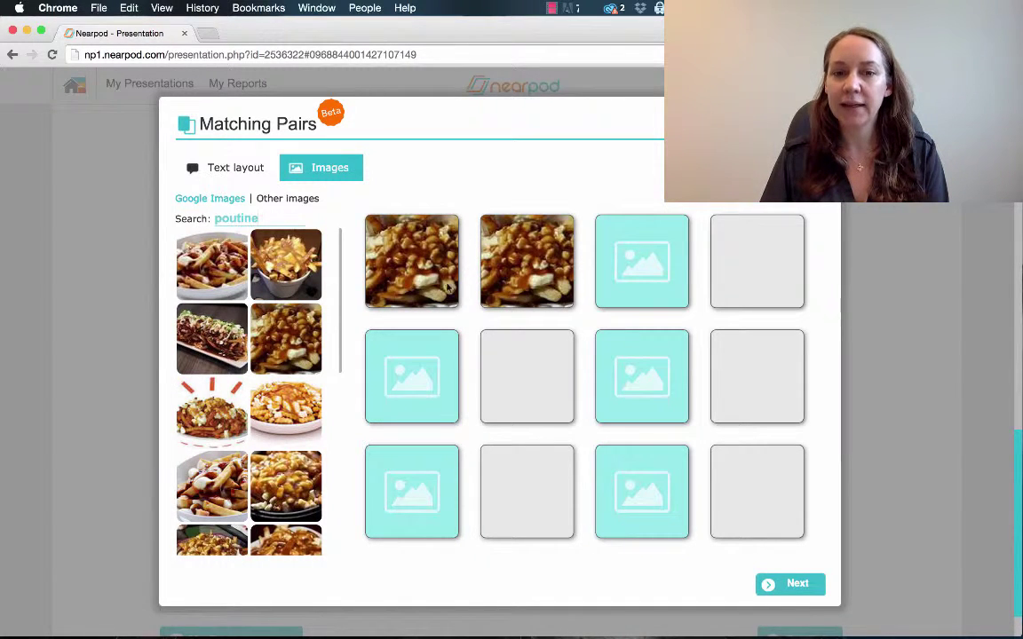
Step: Search Google Images for "maple syrup" and place the maple-leaf-shaped bottle on the first image card of the second row
double_click(258, 218)
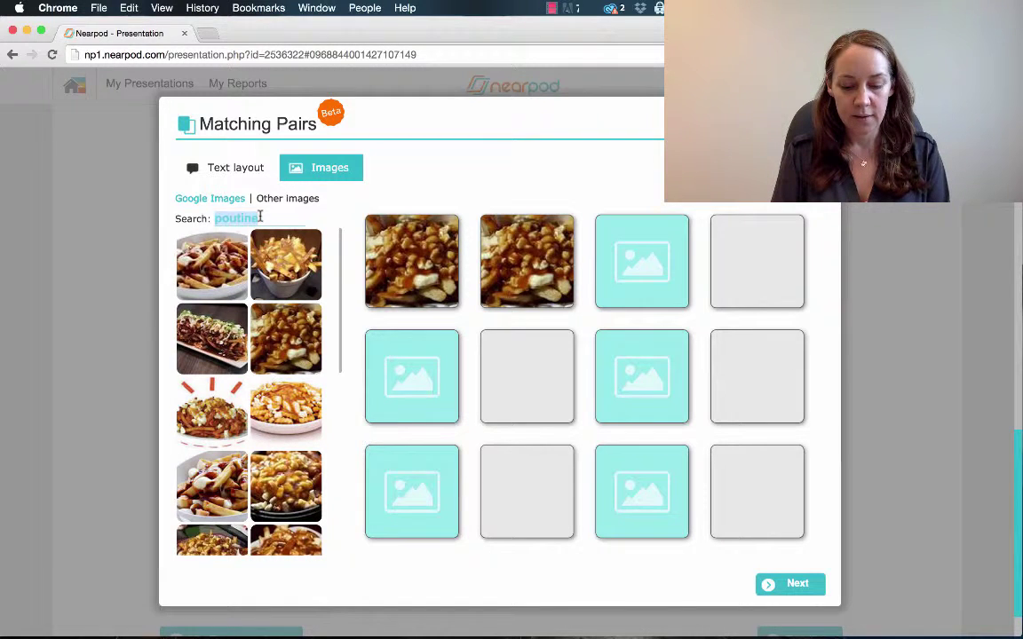
type("maple syru")
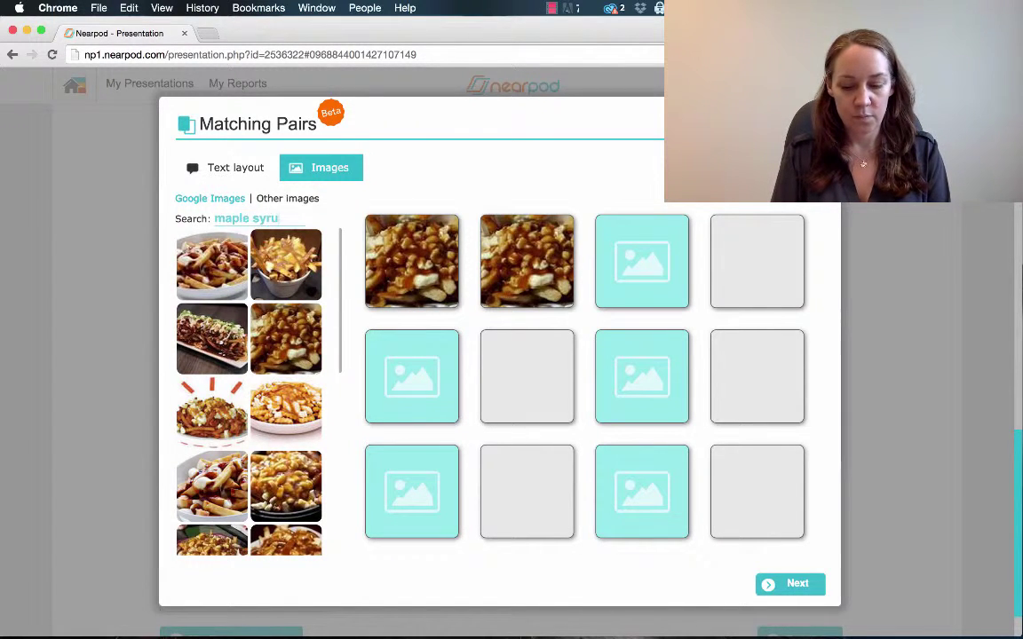
type("p")
key("Return")
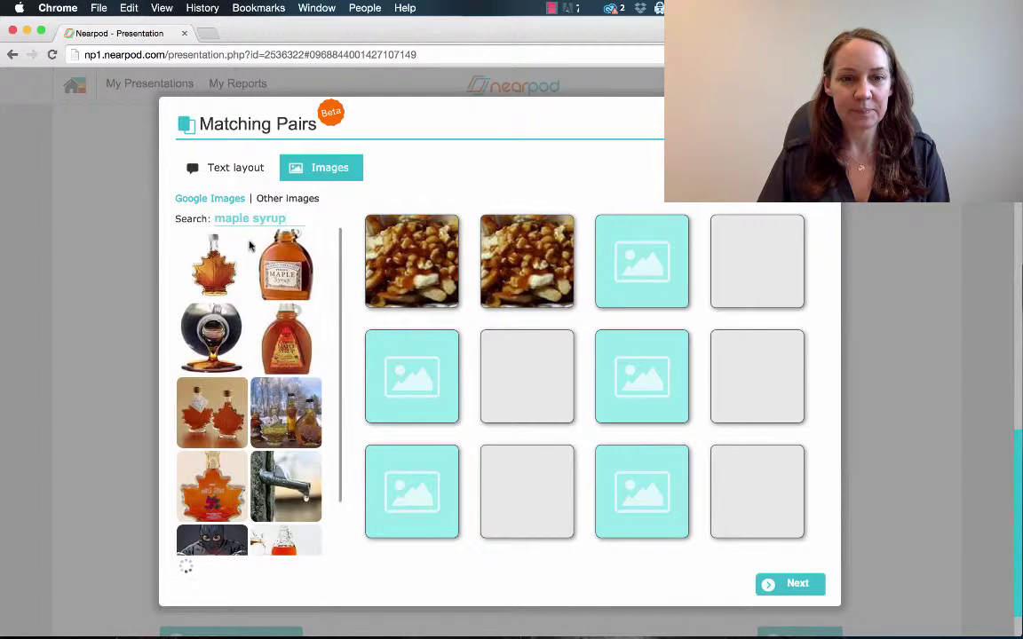
left_click_drag(197, 254, 425, 381)
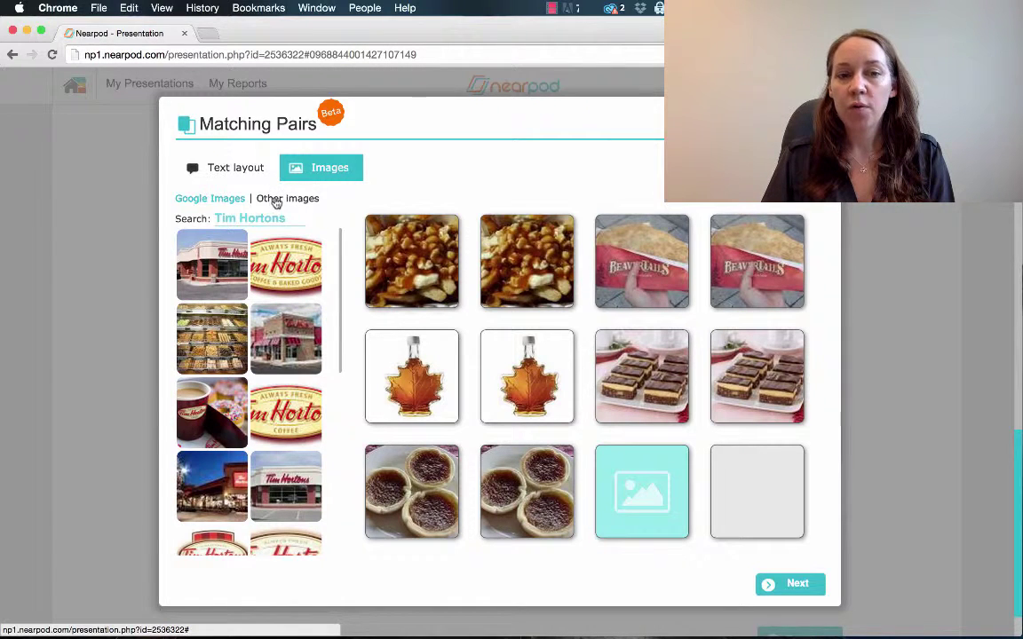
Step: Place the Tim Hortons coffee and donuts picture on the last empty image card and check the other image sources
left_click_drag(204, 400, 641, 491)
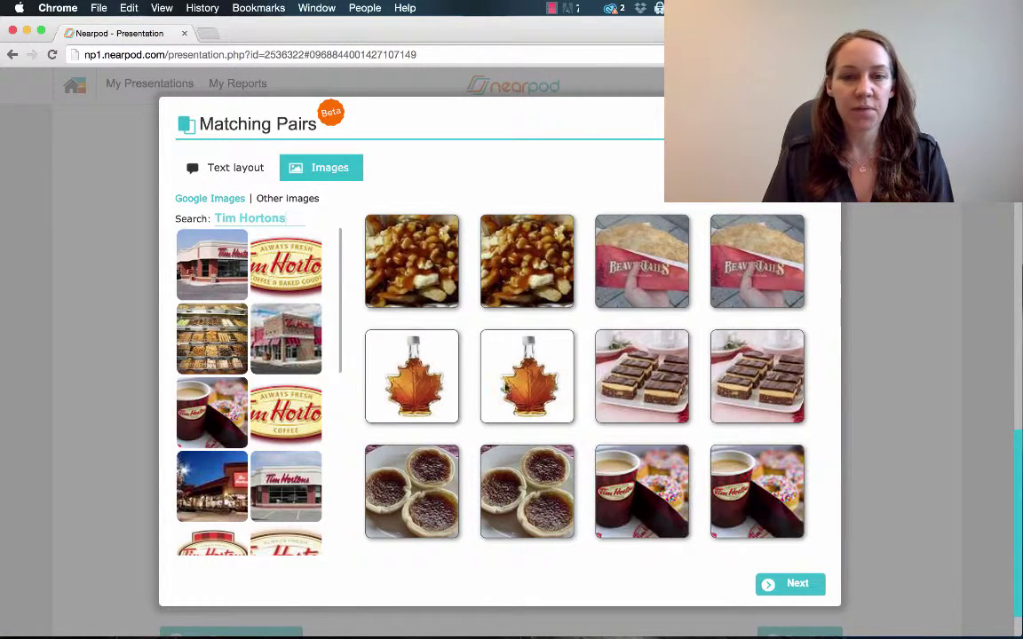
left_click(266, 198)
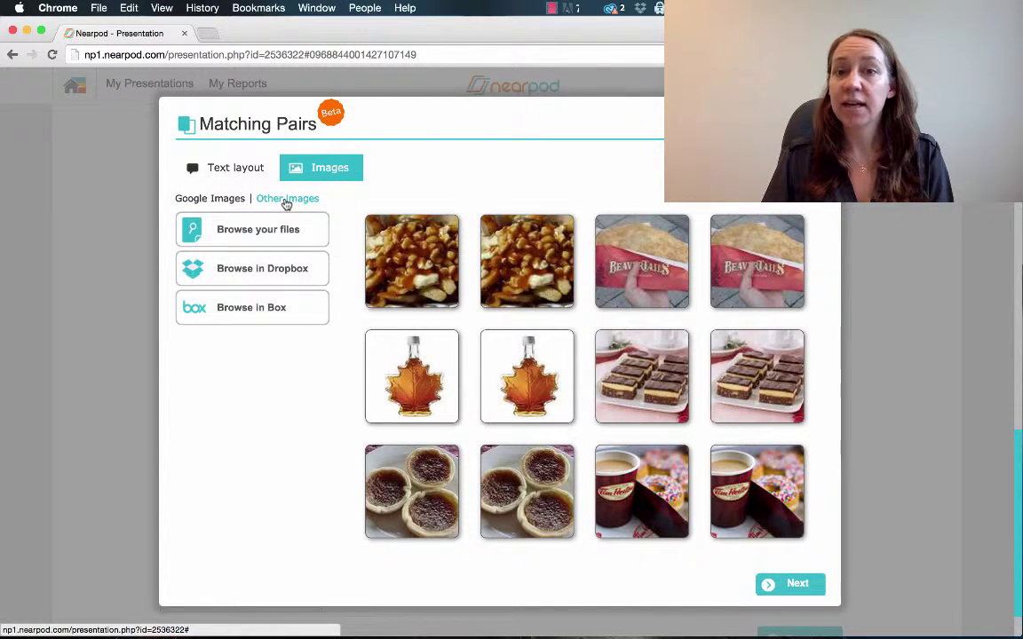
left_click(223, 199)
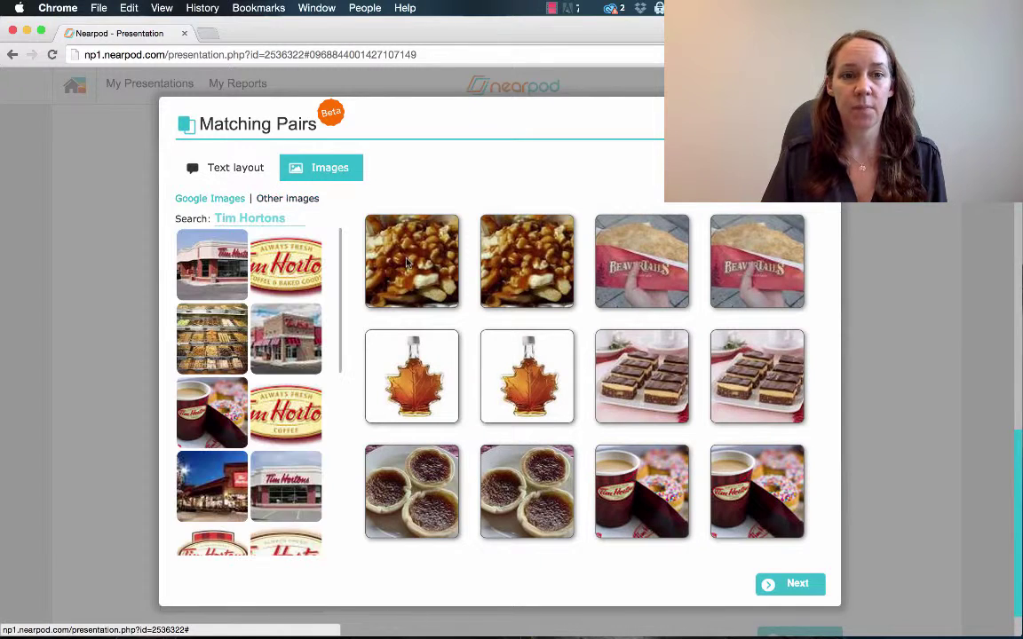
Step: Give the activity the question "Which Canadian food item comes from a maple tree?" with the maple syrup image as correct answer, and save it
left_click(788, 586)
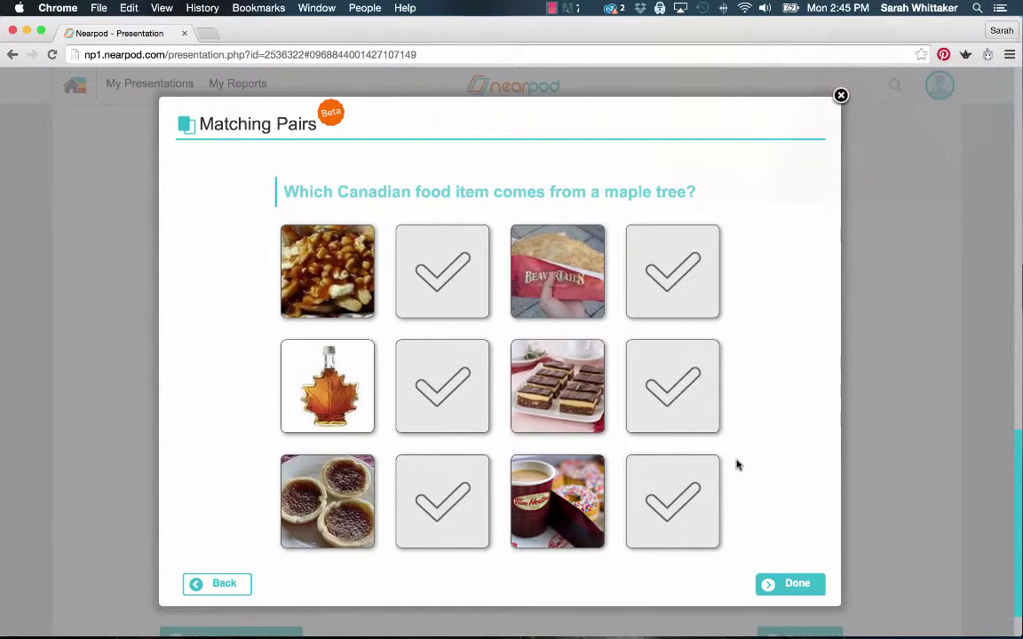
left_click(795, 586)
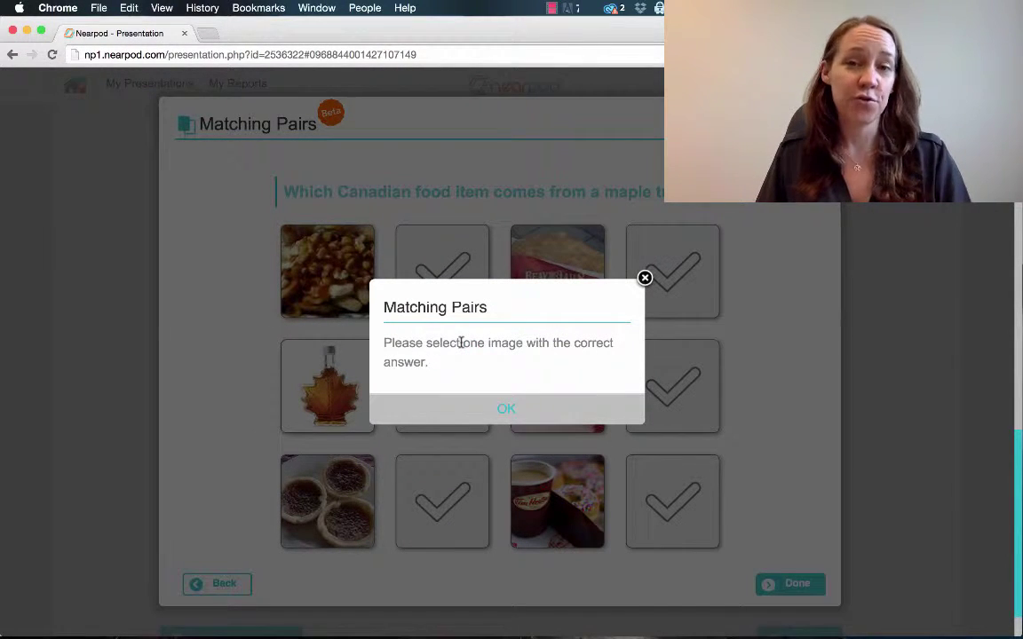
left_click(500, 409)
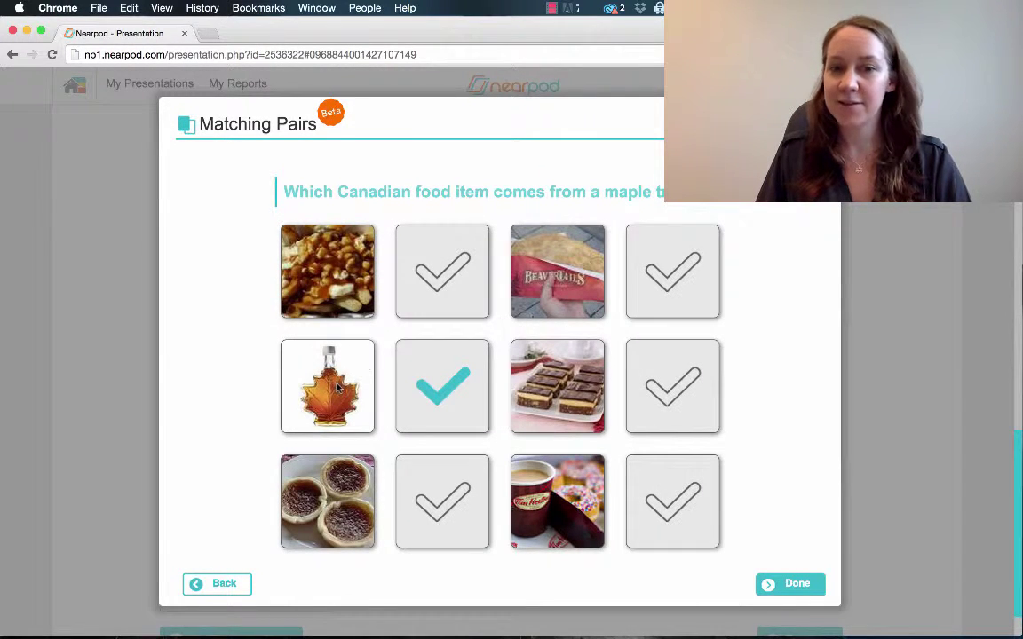
left_click(813, 589)
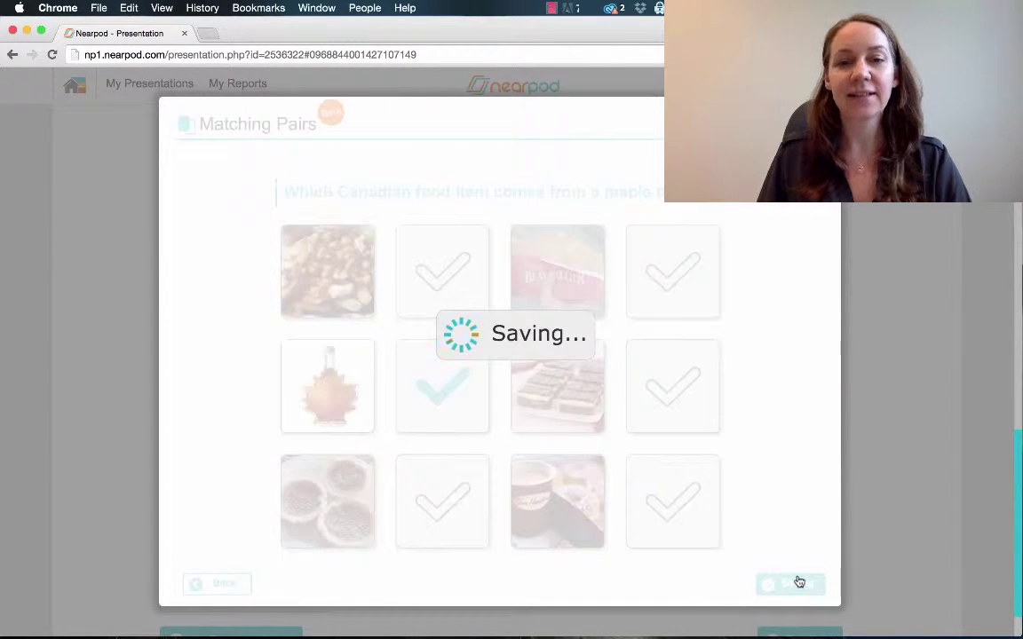